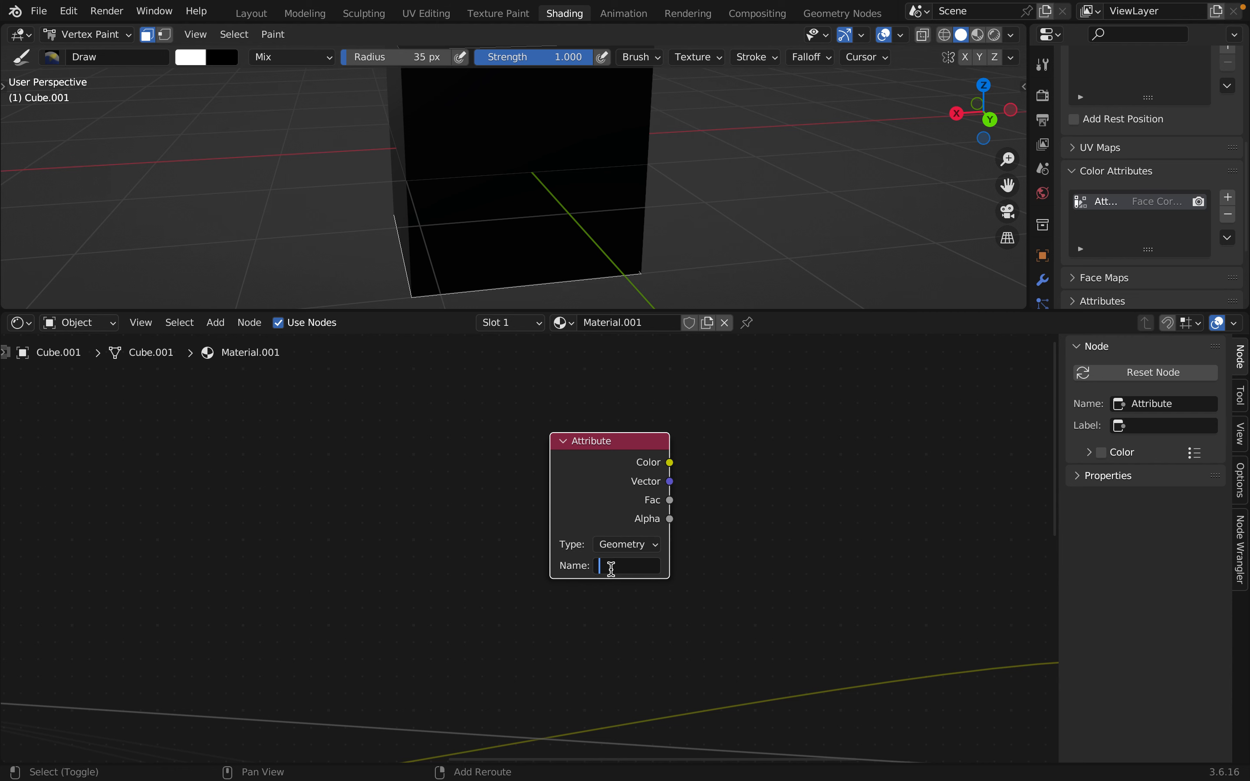
Set the Attribute node's attribute name to "Attribute".
type("Attribute")
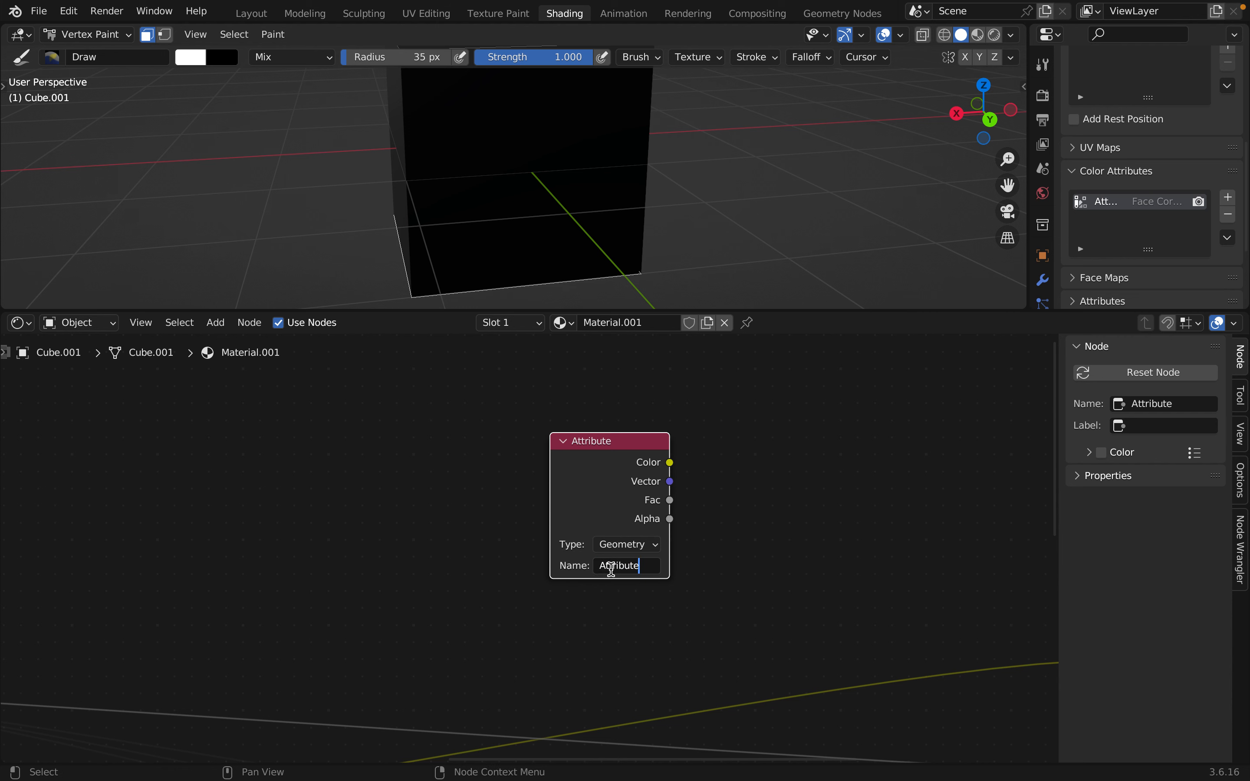
middle_click_drag(673, 569, 597, 598)
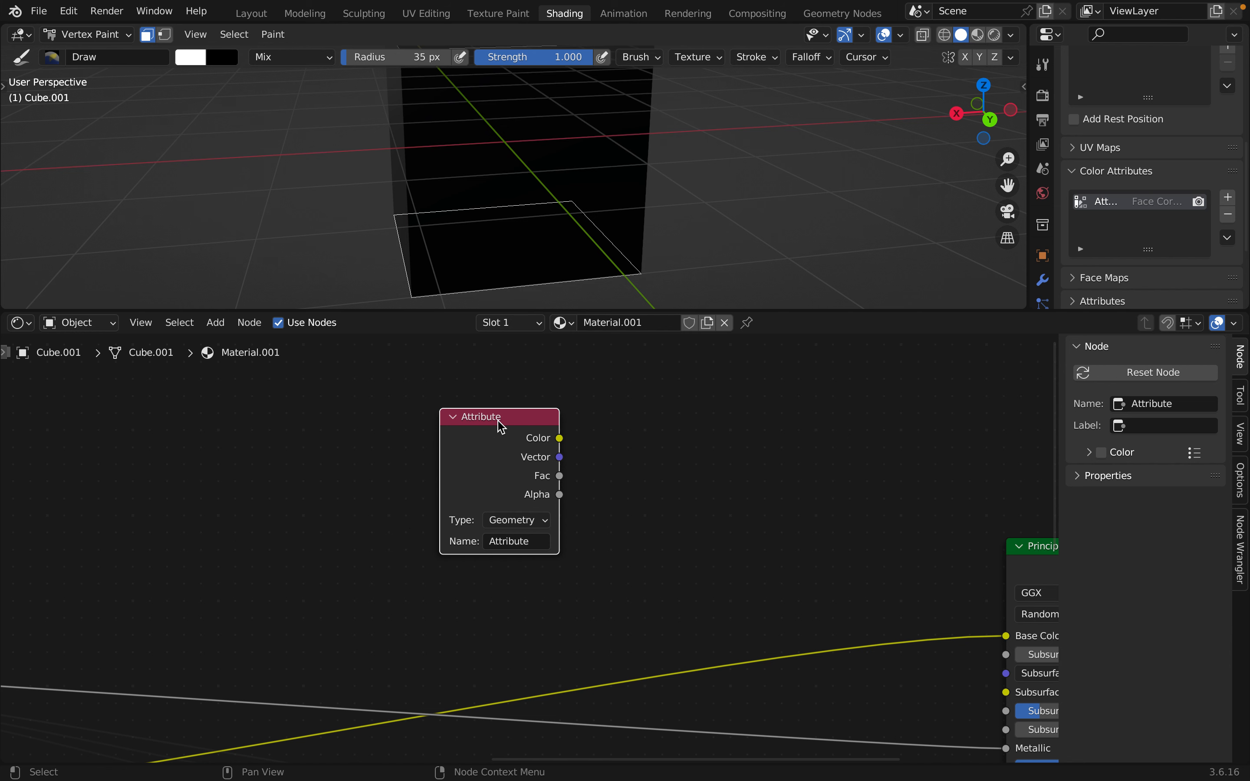
Examine how the GREATJOB.png texture and its existing Mix node connect to the Principled BSDF.
middle_click_drag(356, 611, 925, 492)
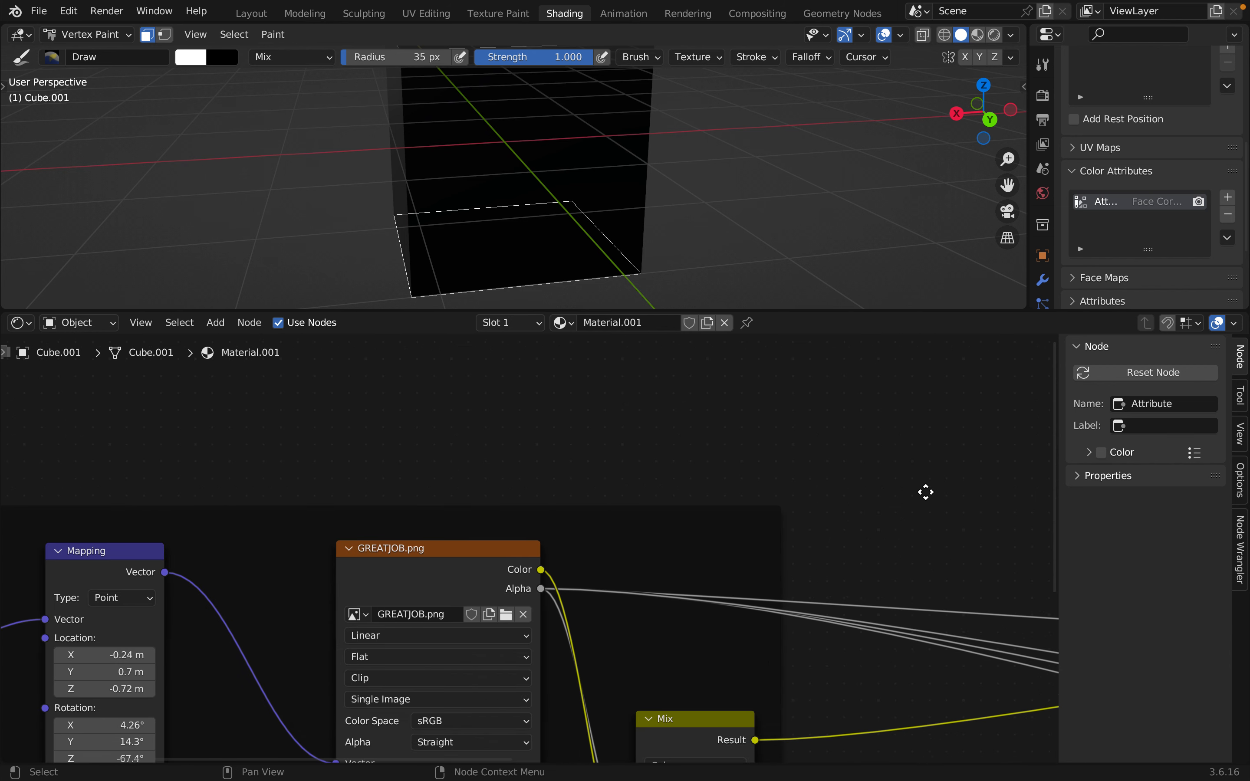
middle_click_drag(859, 524, 816, 360)
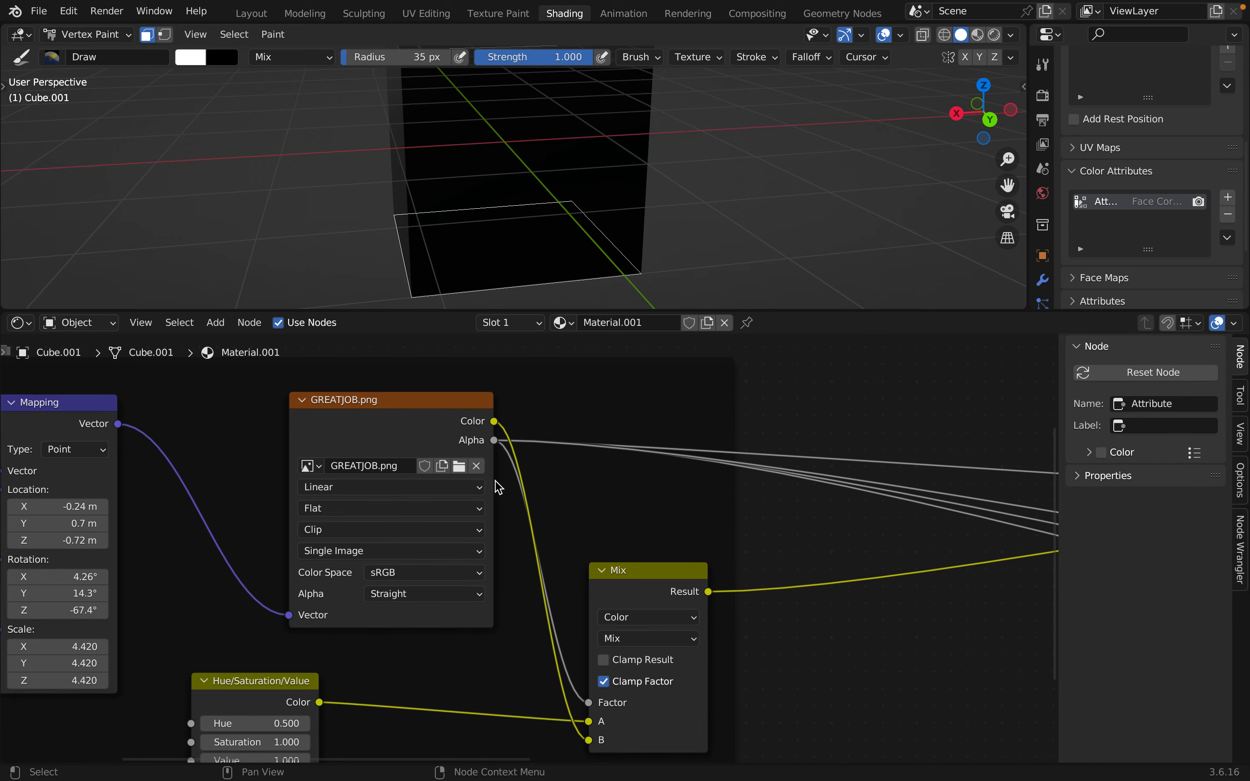
middle_click_drag(864, 474, 2, 616)
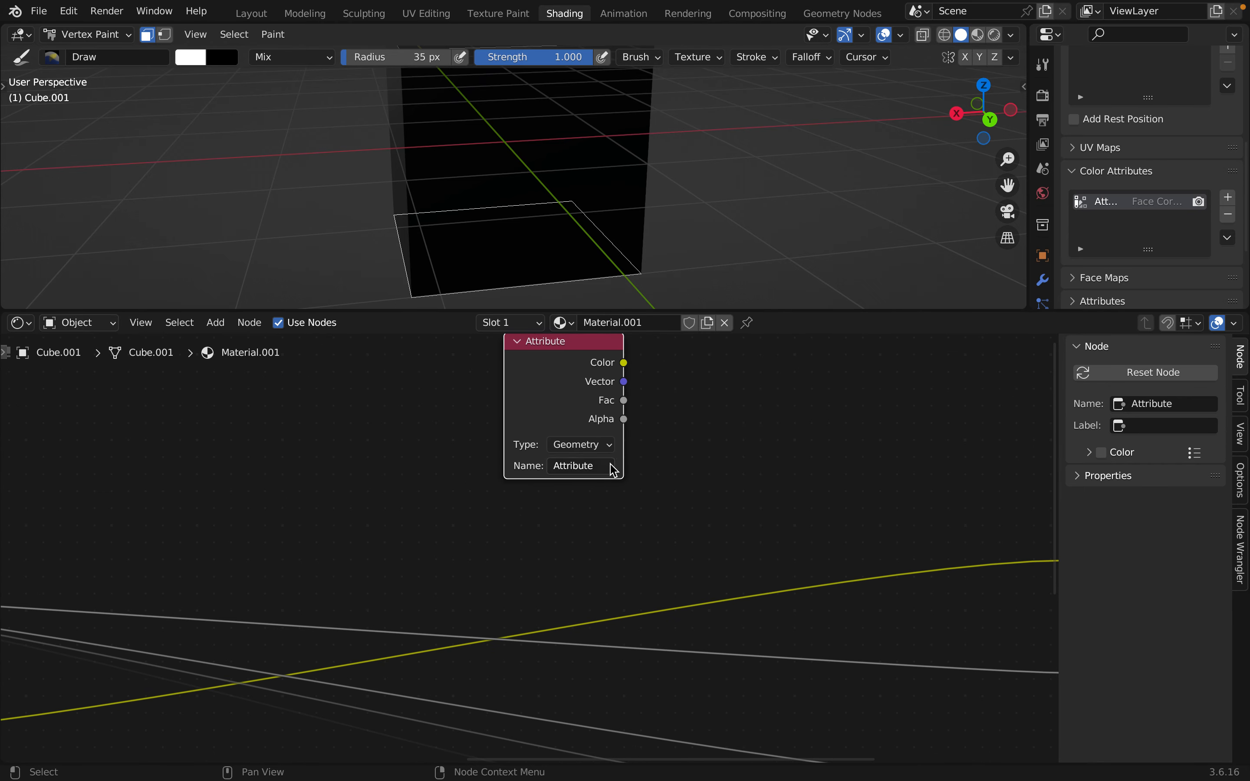
middle_click_drag(613, 470, 678, 441)
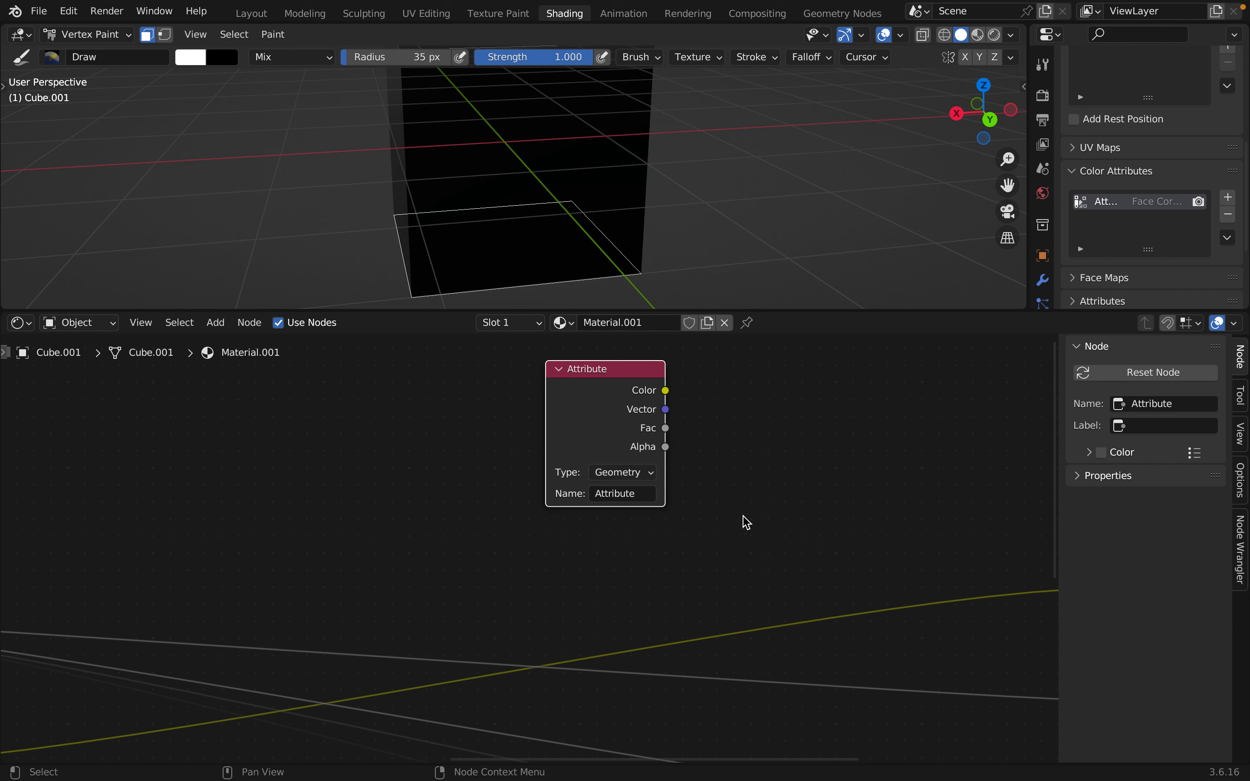
scroll(709, 404, "down", 3)
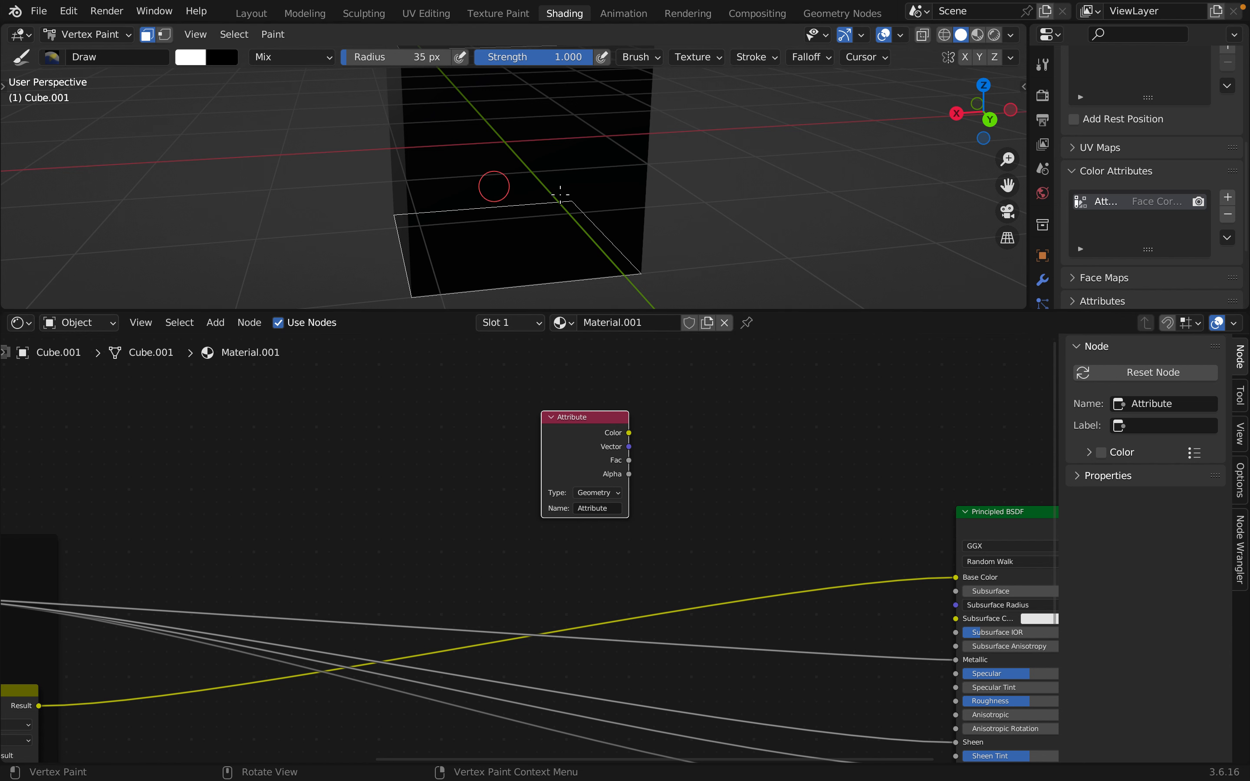
middle_click_drag(471, 513, 898, 469)
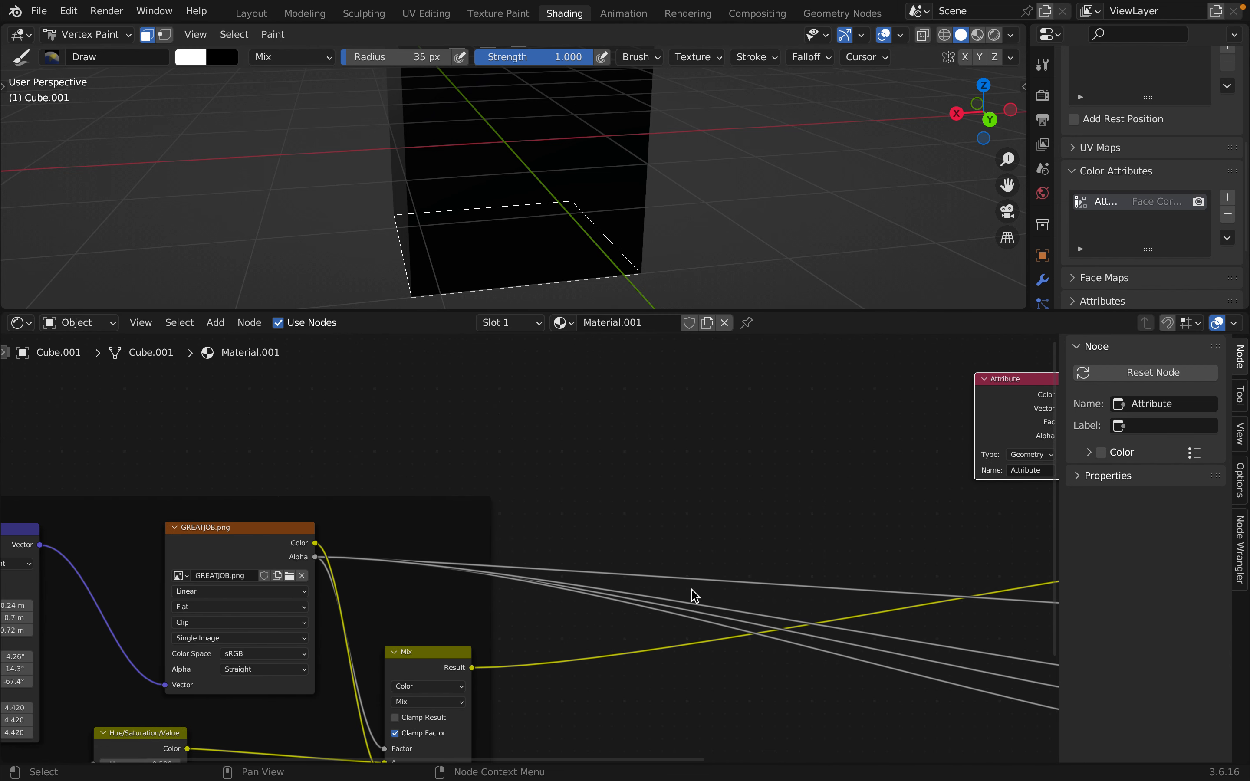
middle_click_drag(720, 632, 694, 482)
middle_click_drag(496, 553, 642, 584)
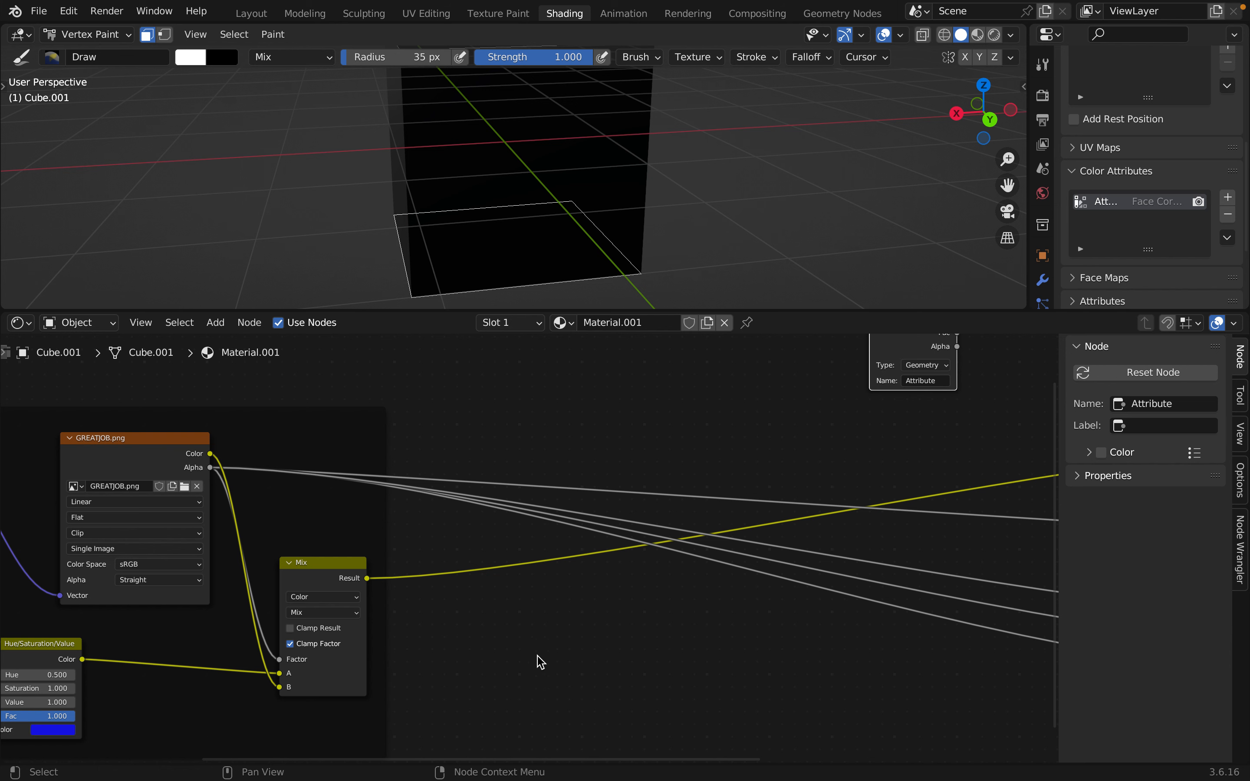
left_click(312, 567)
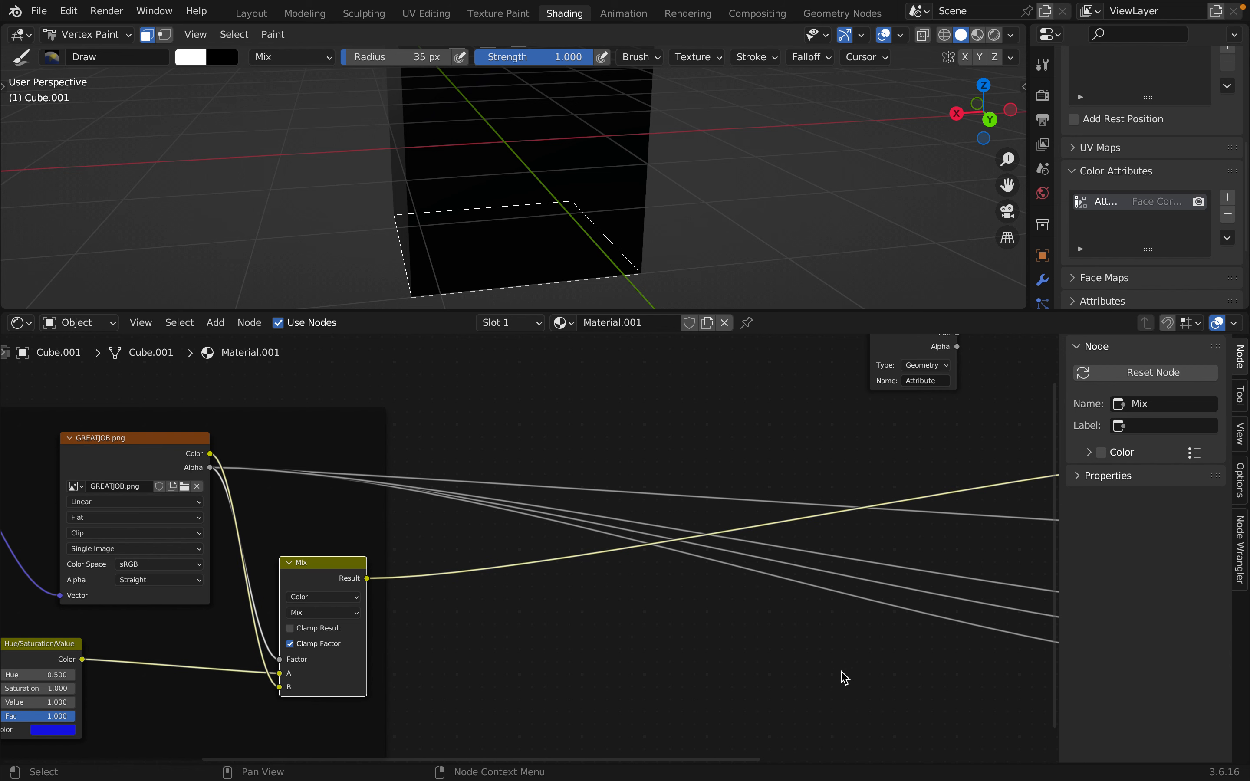
Add a second color Mix node and insert it into the link feeding the Principled BSDF's Base Color.
middle_click_drag(845, 677, 490, 754)
key("shift+a")
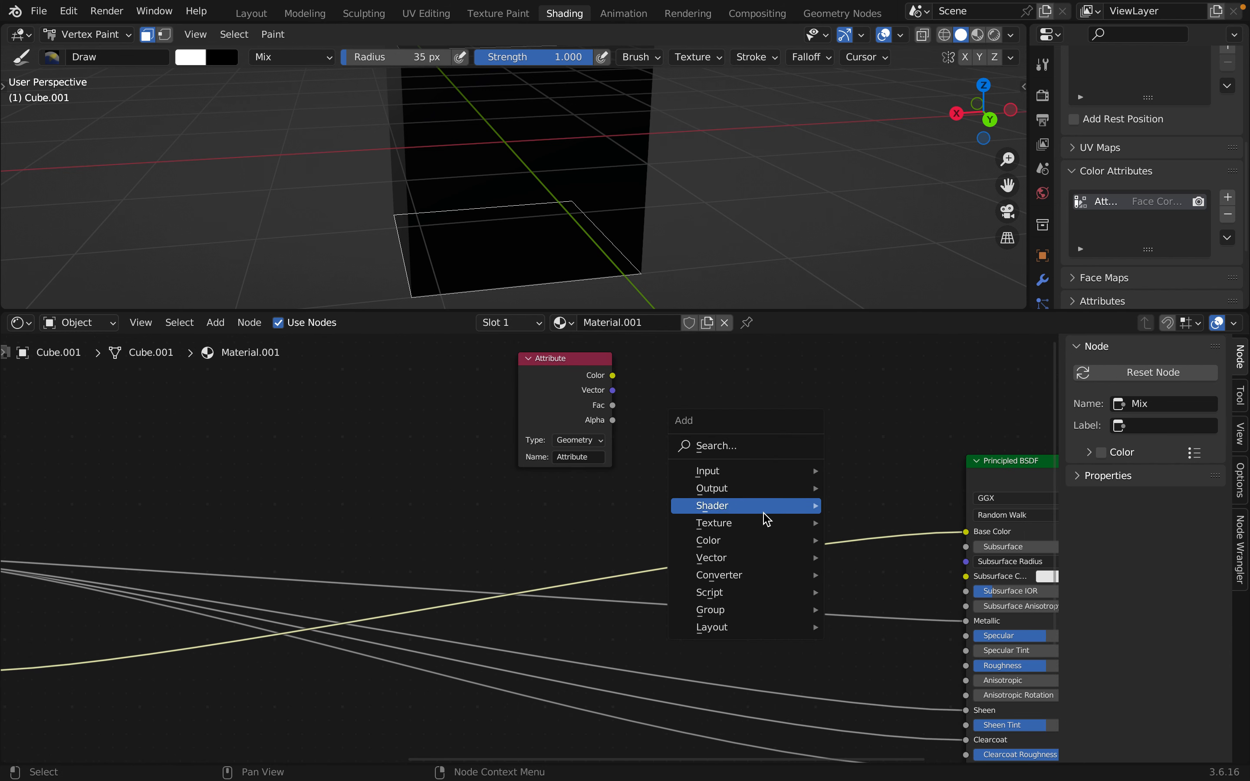
key("shift+a")
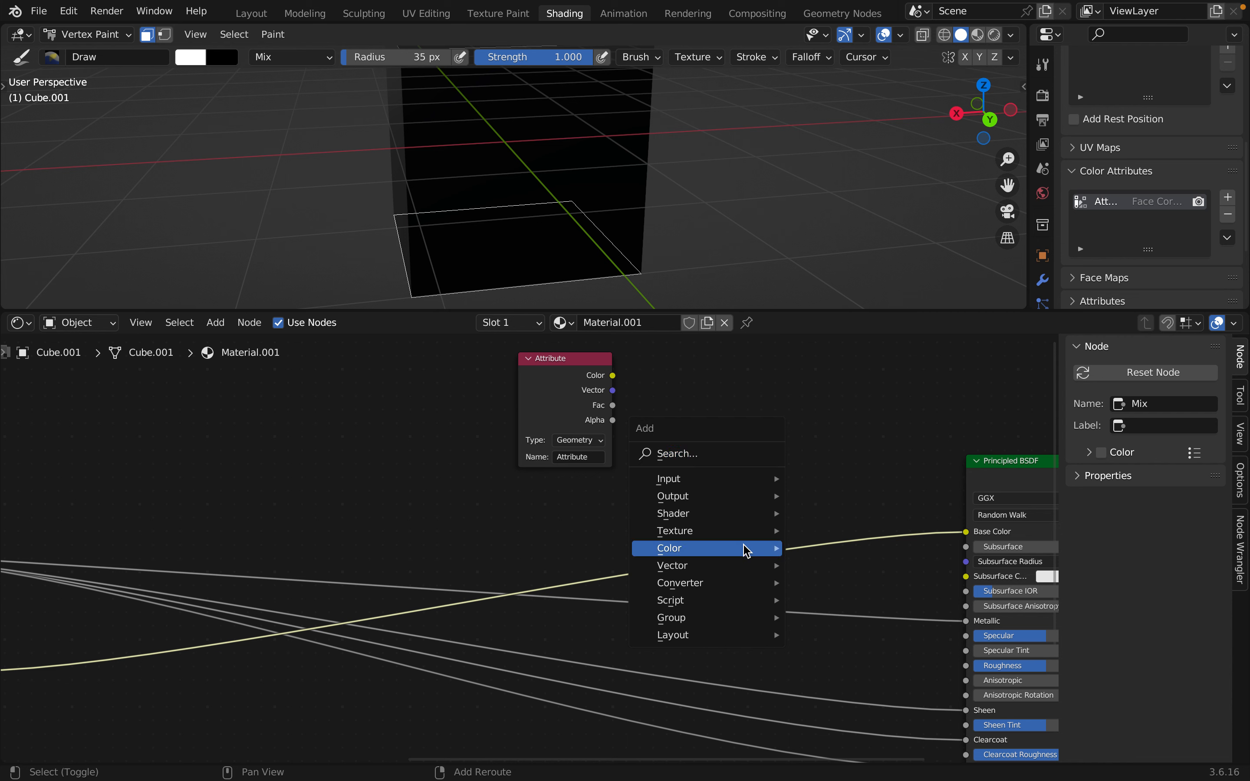
mouse_move(762, 550)
left_click(837, 636)
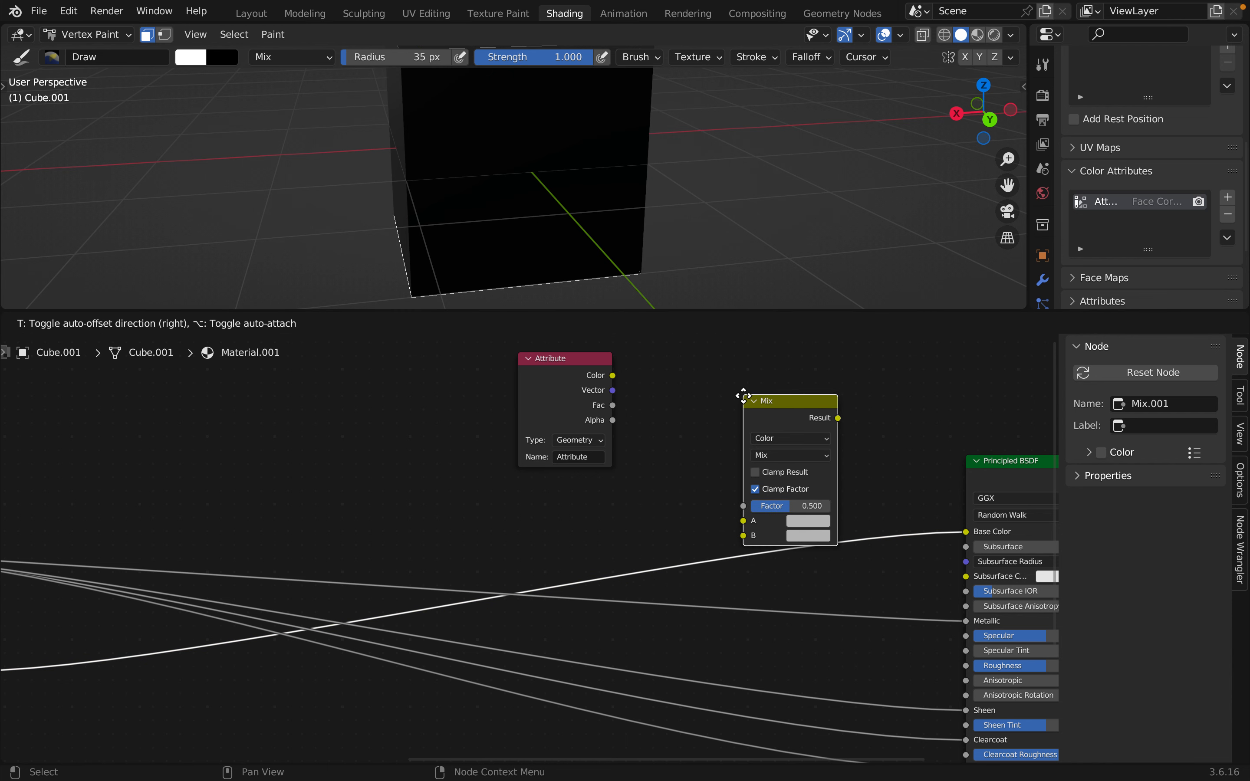
left_click(757, 425)
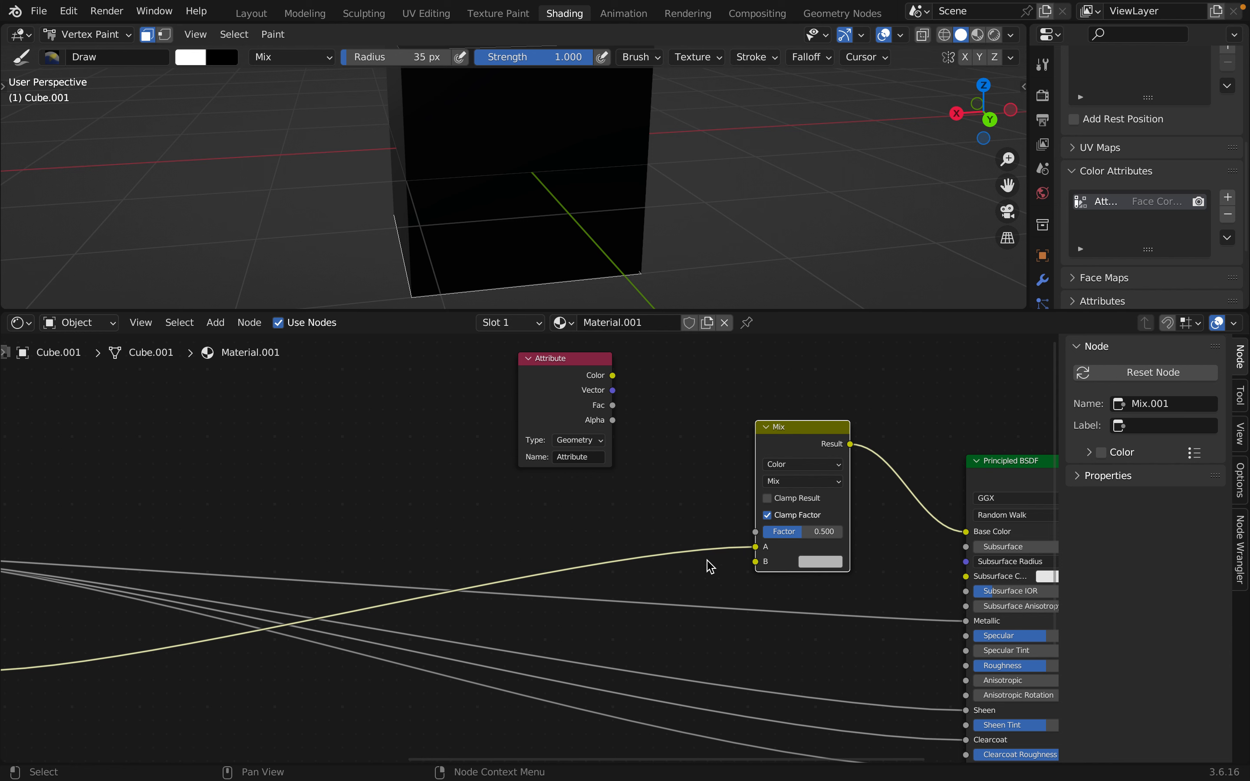
Set the new Mix node's B color to blue and connect the Attribute node's Fac output to its Factor.
left_click(822, 561)
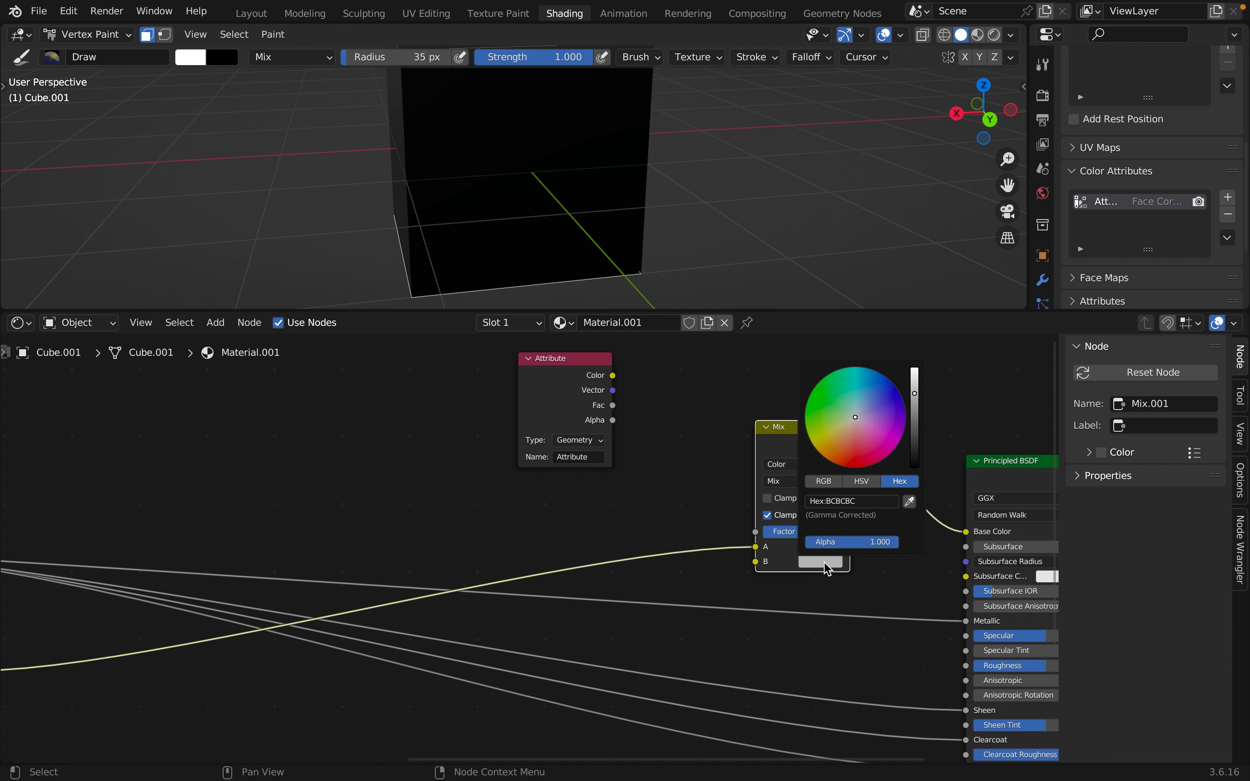
left_click(899, 405)
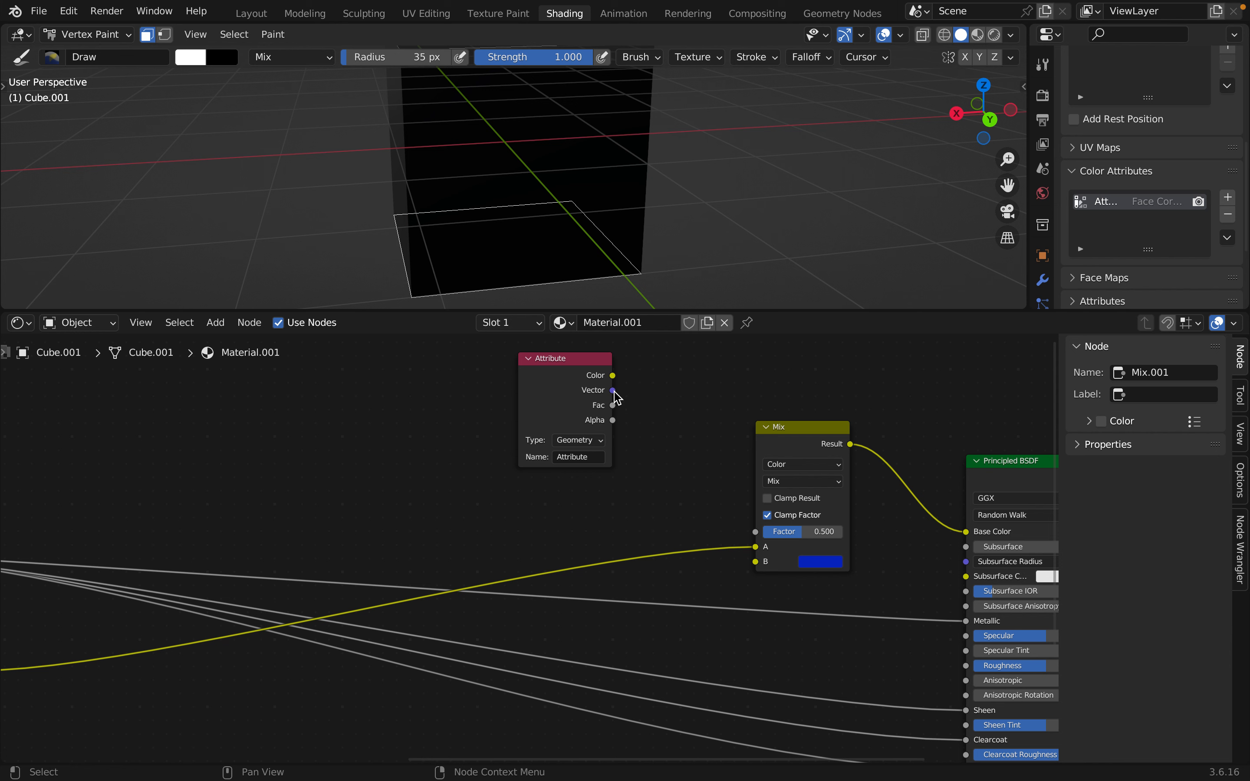
left_click_drag(613, 406, 758, 532)
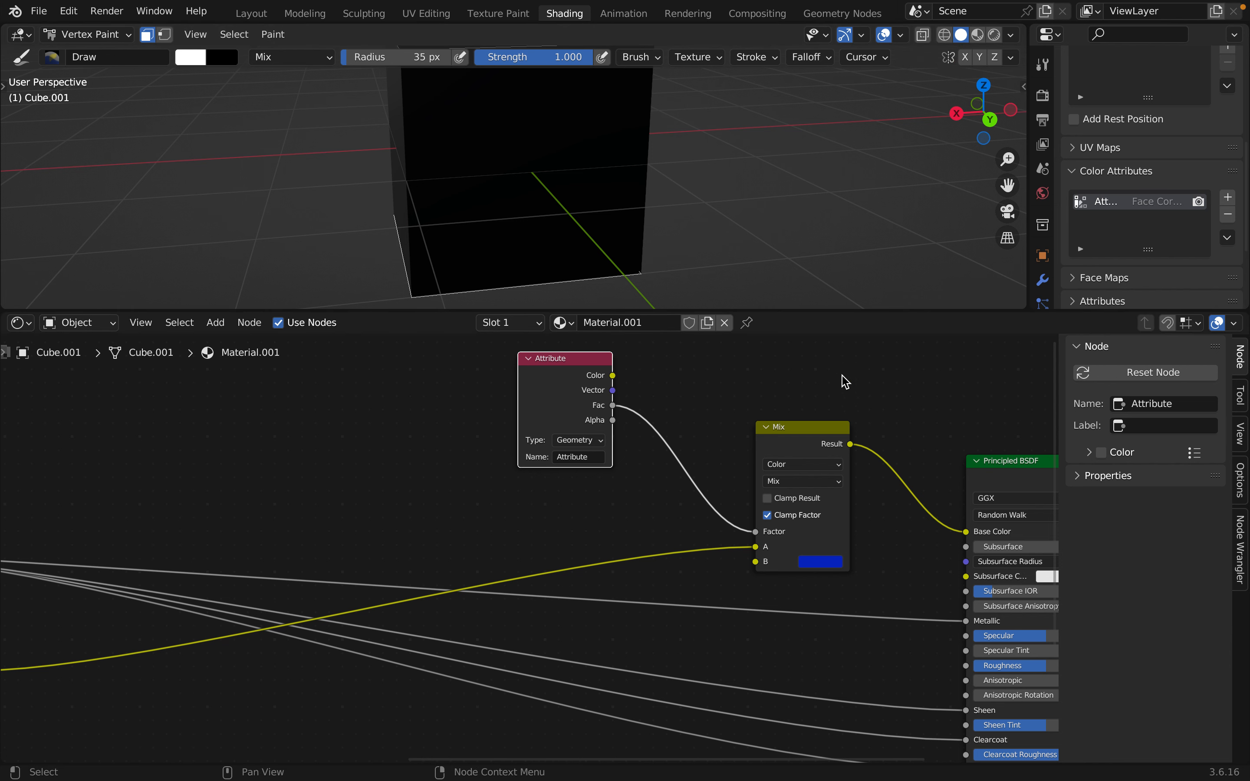
Switch the 3D viewport to rendered shading and inspect the cube's star face and adjoining side.
middle_click_drag(842, 381, 775, 380)
middle_click_drag(723, 177, 575, 190)
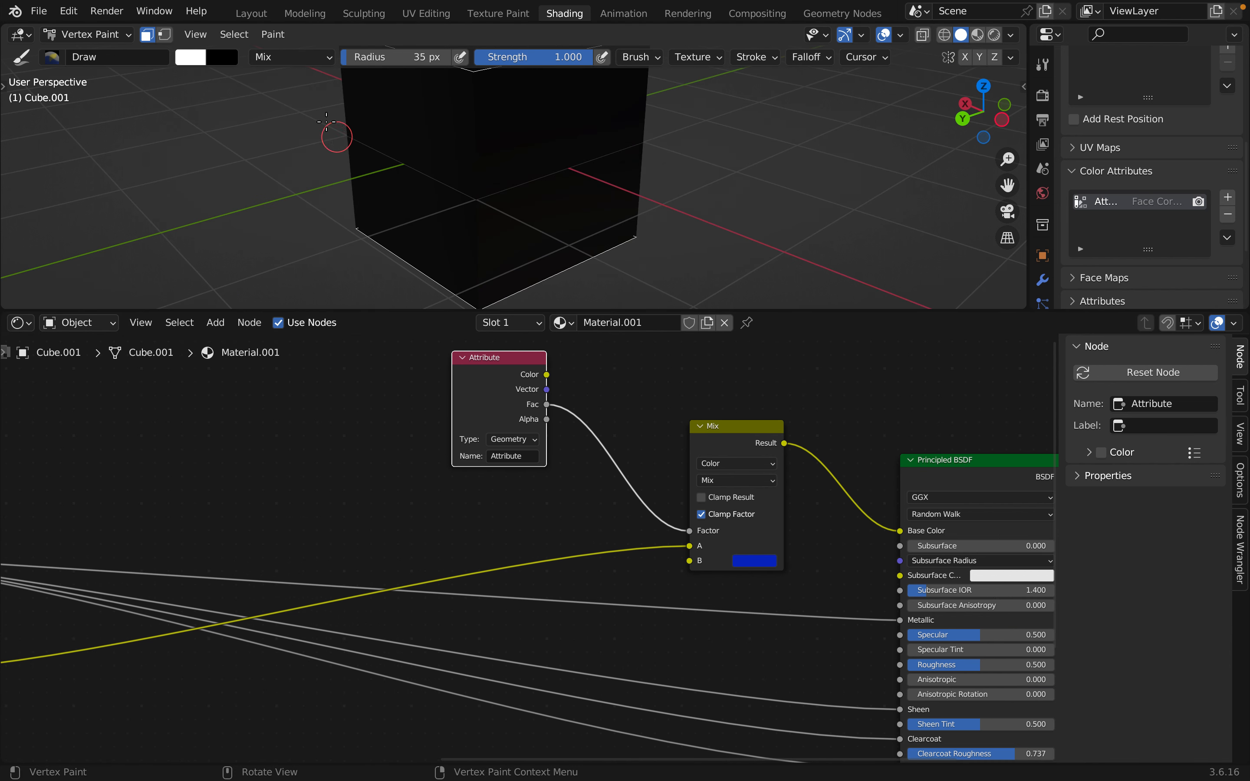
left_click(994, 35)
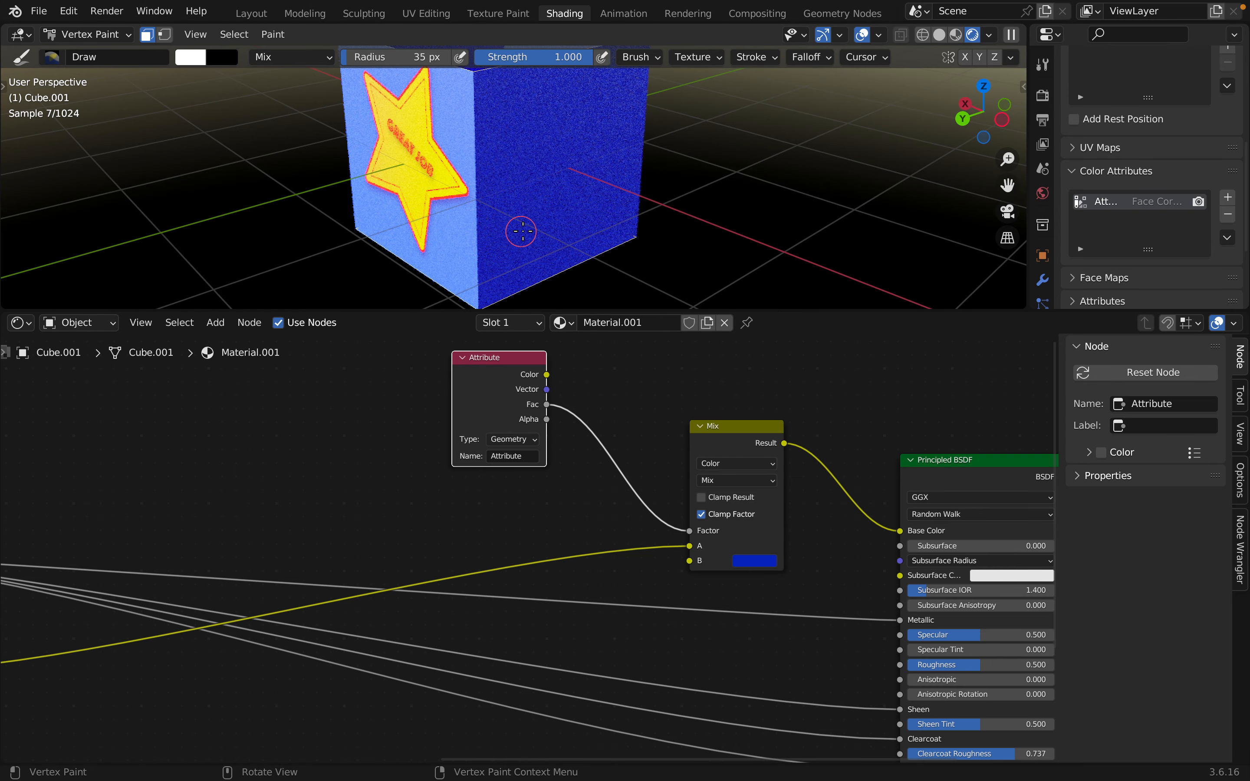
middle_click_drag(521, 232, 605, 237)
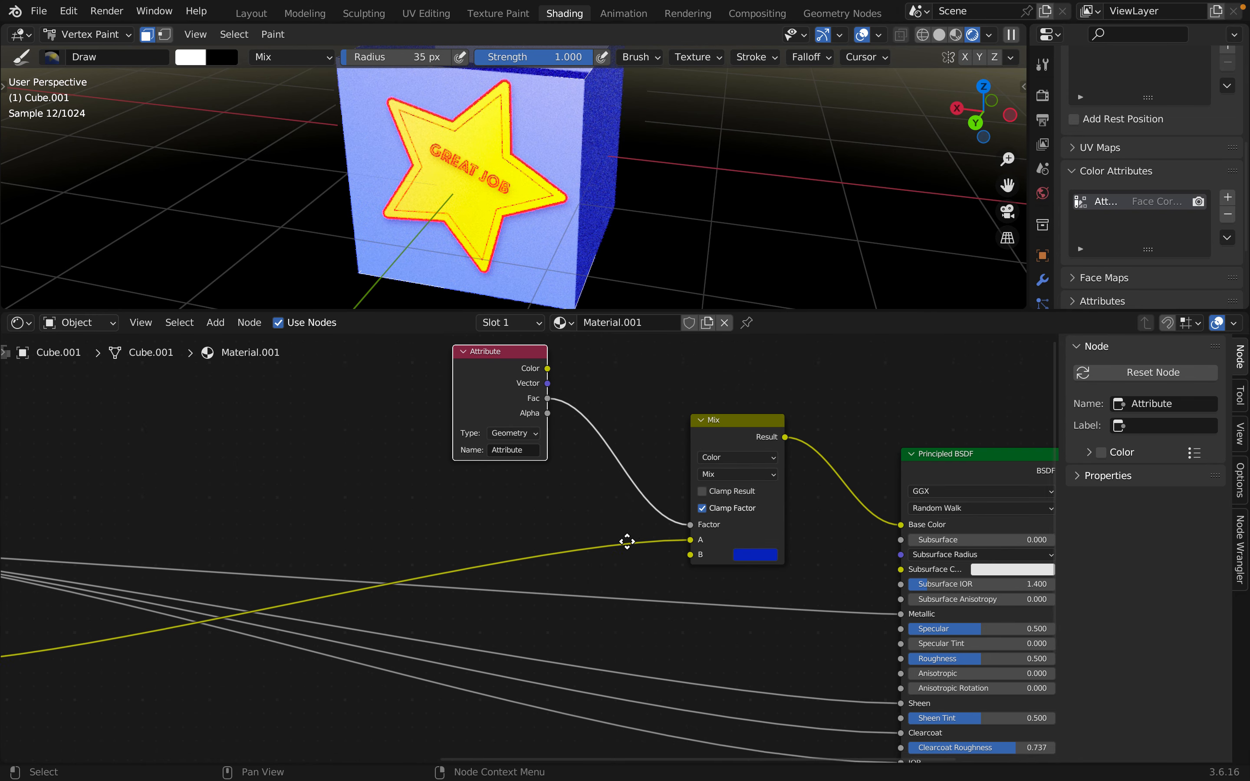
Add an Image Texture node near the Attribute node and assign it the existing UV EXAMPLE image.
middle_click_drag(620, 544, 674, 476)
key("shift+a")
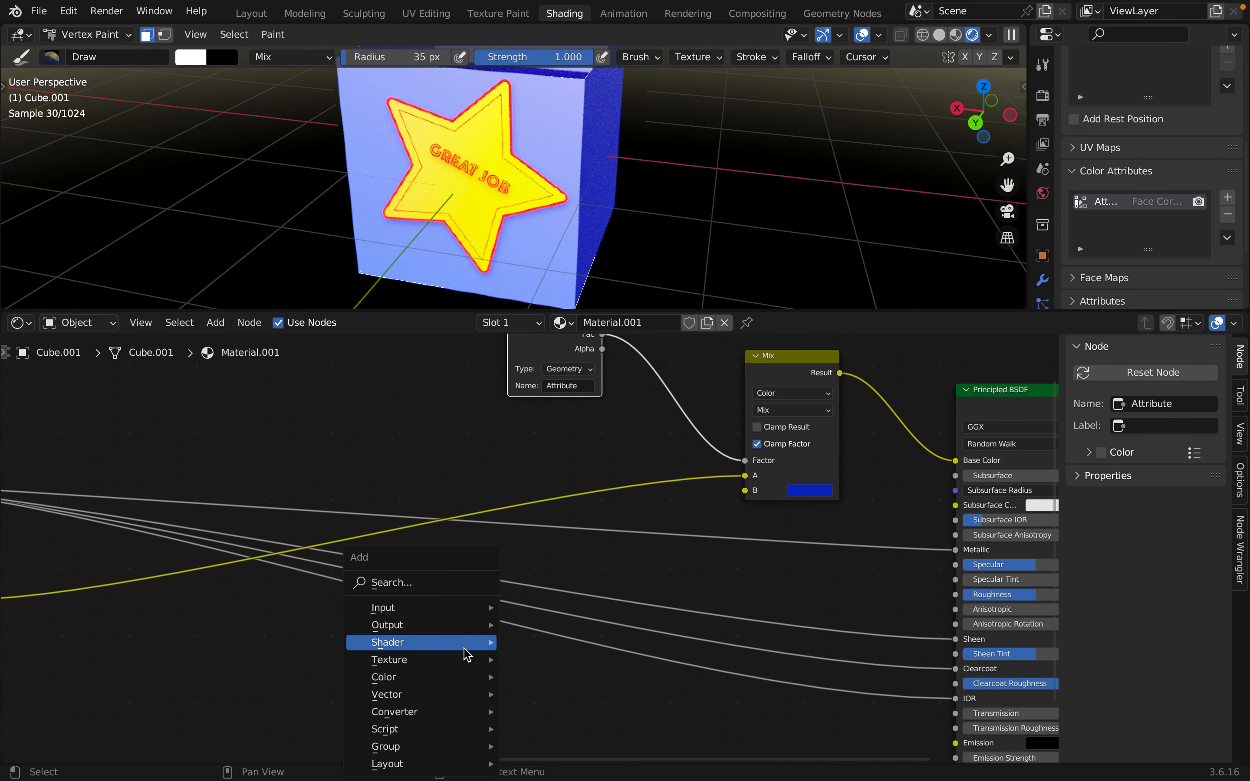
mouse_move(460, 661)
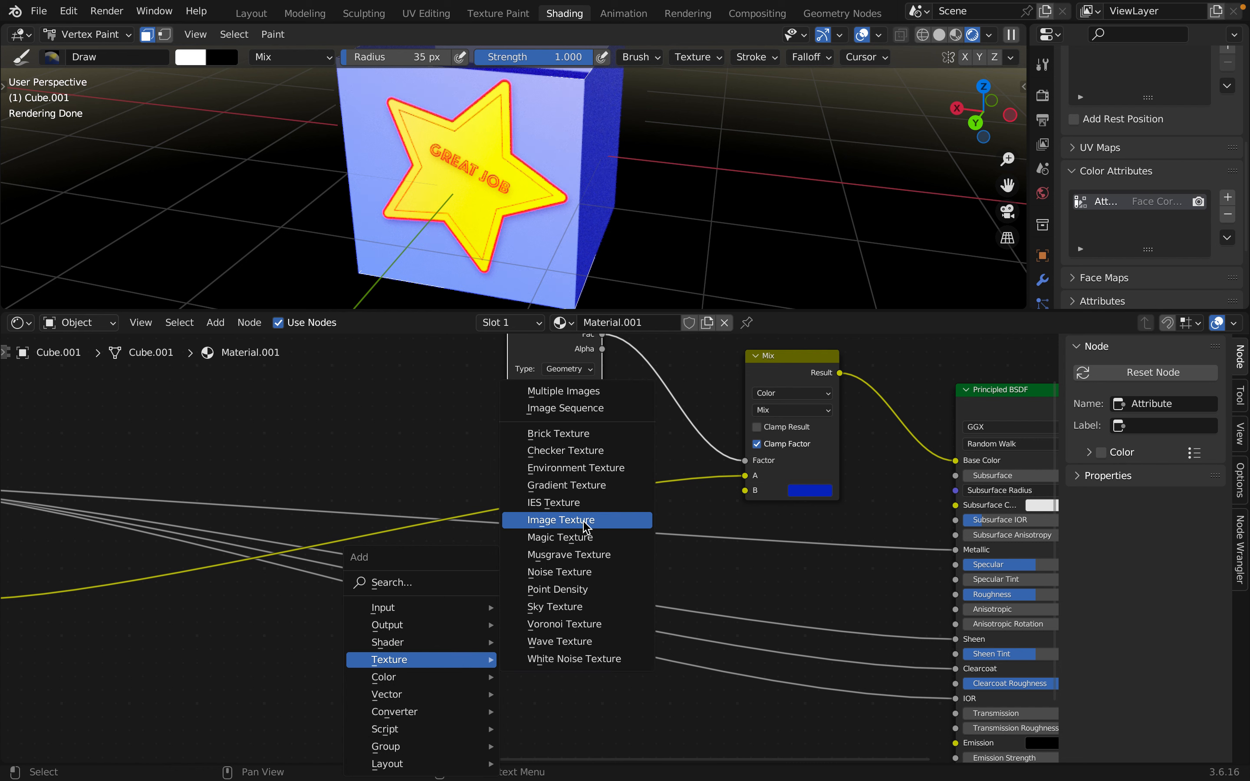
left_click(561, 520)
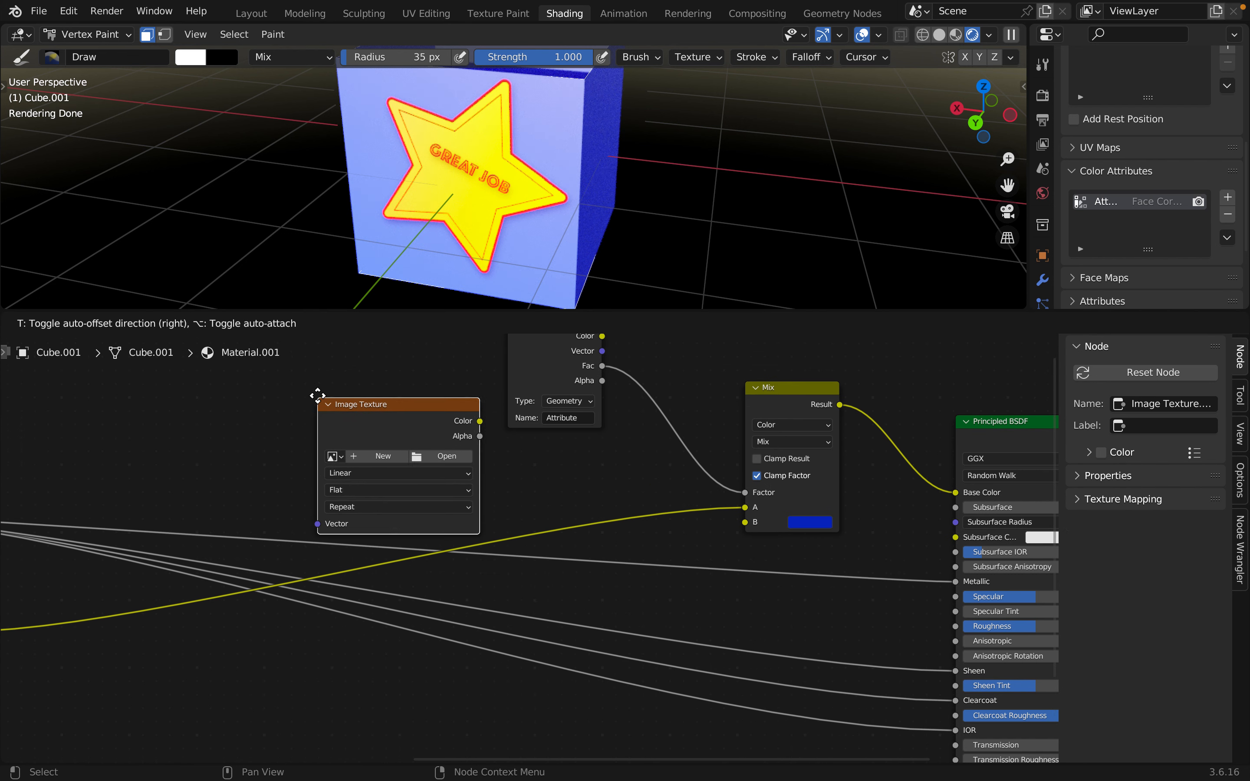
left_click(321, 377)
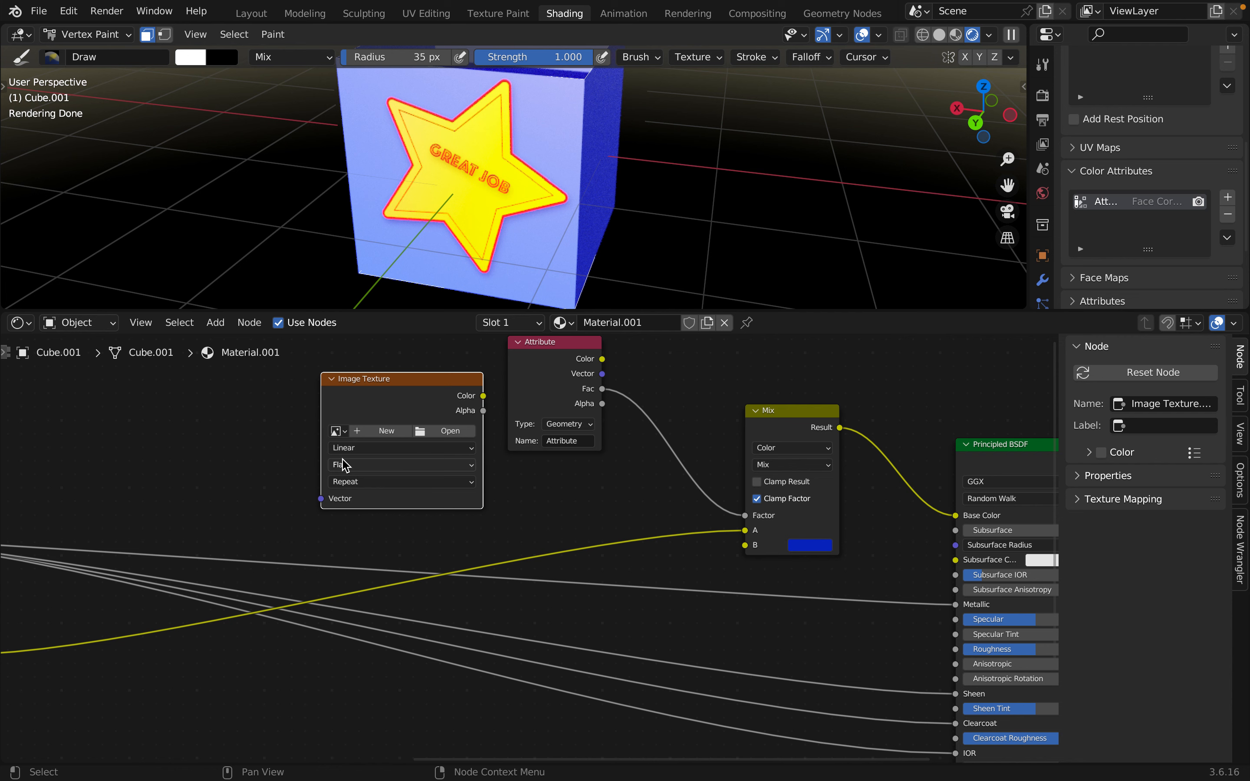
left_click(338, 431)
left_click(391, 552)
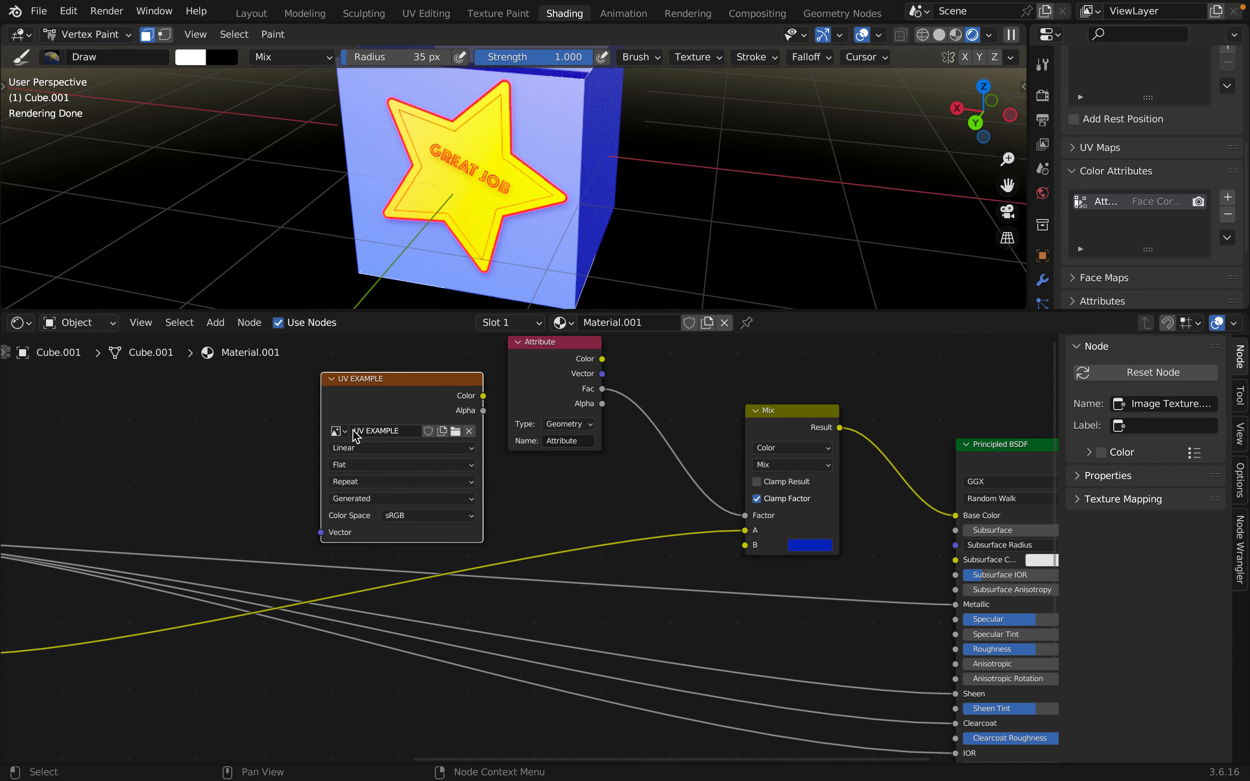
Connect the UV EXAMPLE texture's Color to the new Mix node's B input and shift the Attribute node slightly.
left_click_drag(484, 396, 745, 545)
middle_click_drag(693, 413, 675, 471)
left_click_drag(546, 402, 567, 388)
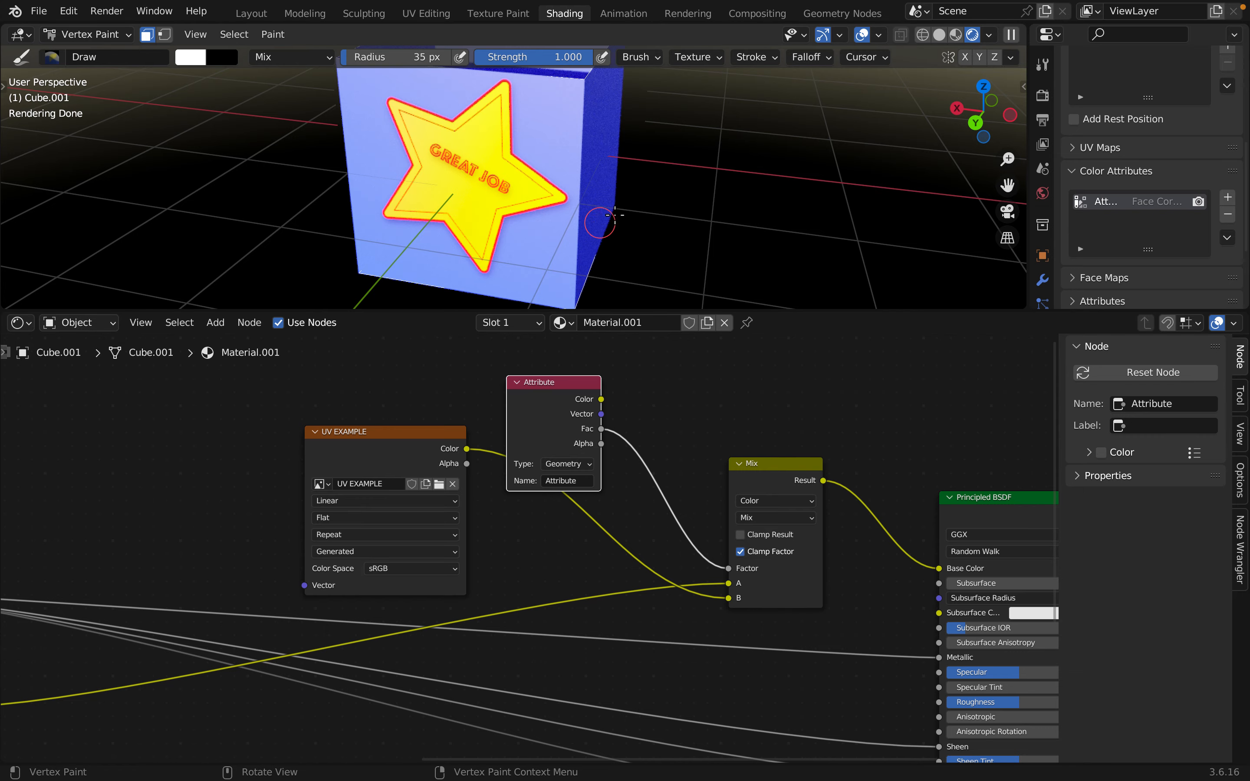
Vertex paint a white stroke from the star face across the cube's vertical edge onto the plain blue side.
middle_click_drag(671, 217, 752, 216)
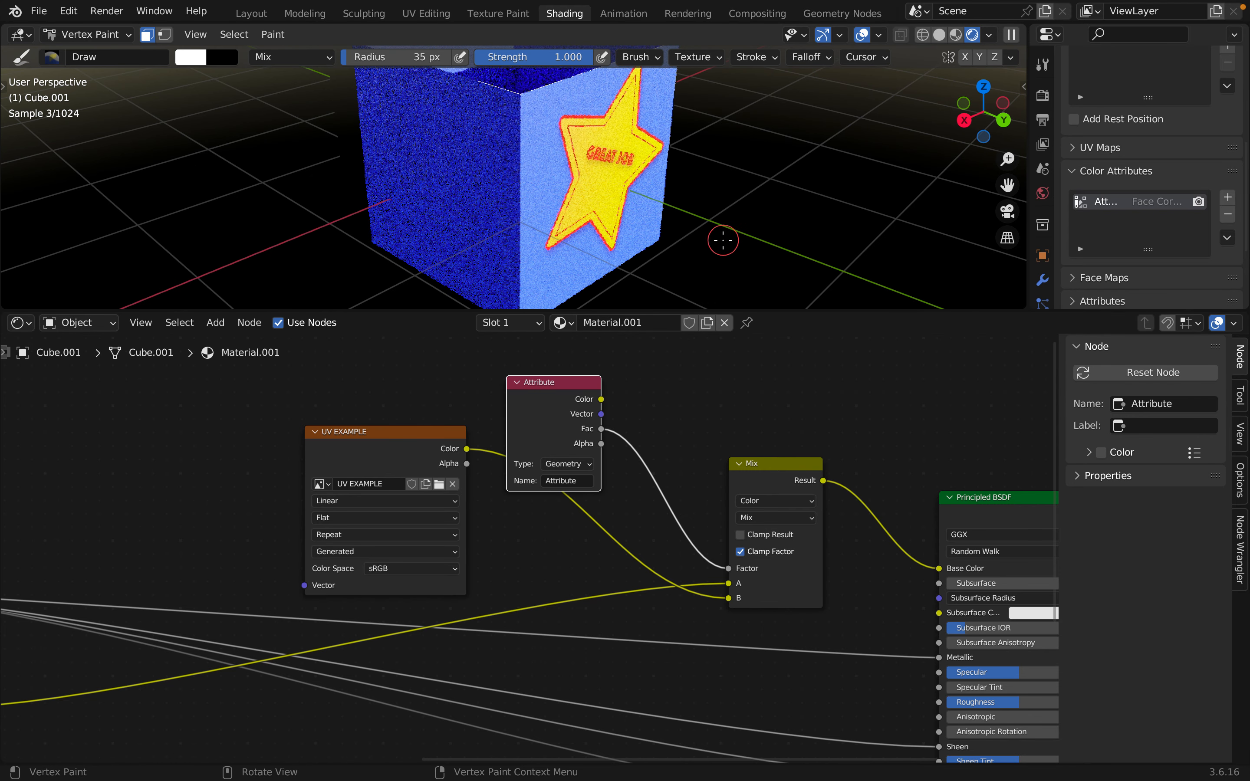
scroll(486, 187, "down", 1)
scroll(486, 187, "up", 2)
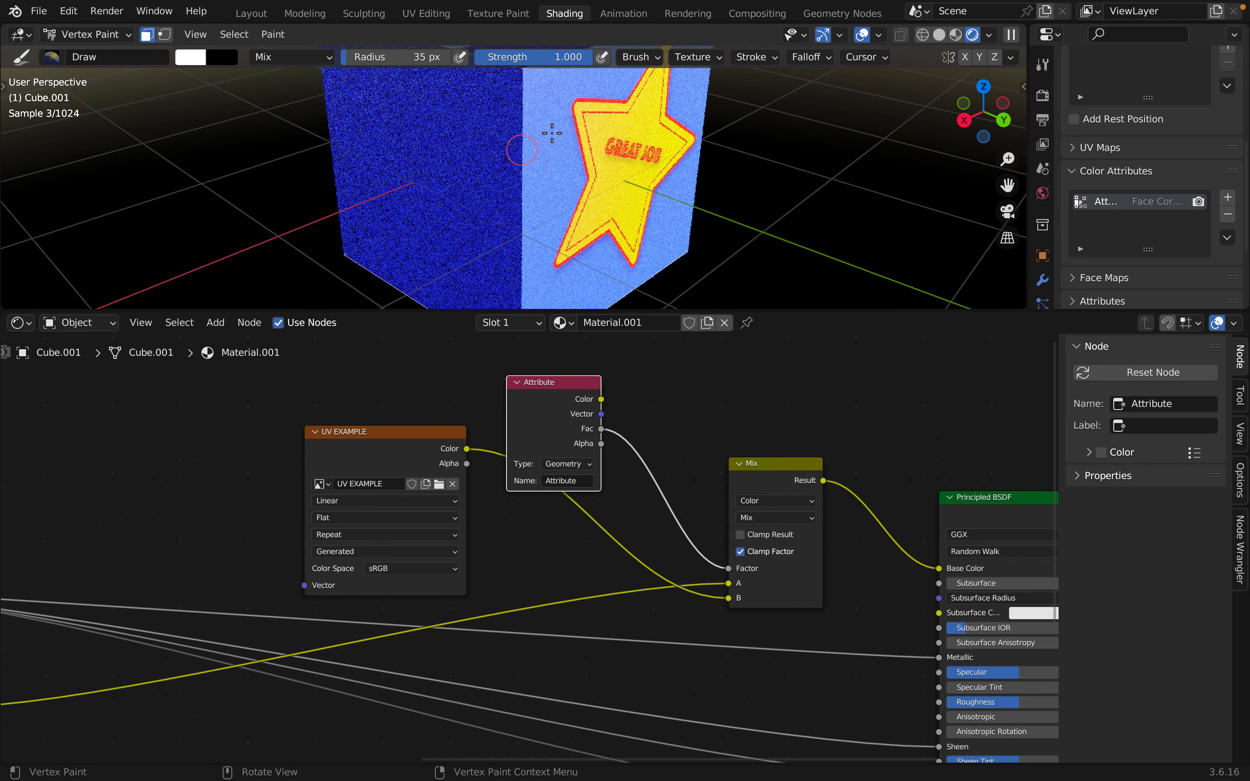
left_click(541, 123)
left_click_drag(503, 200, 503, 244)
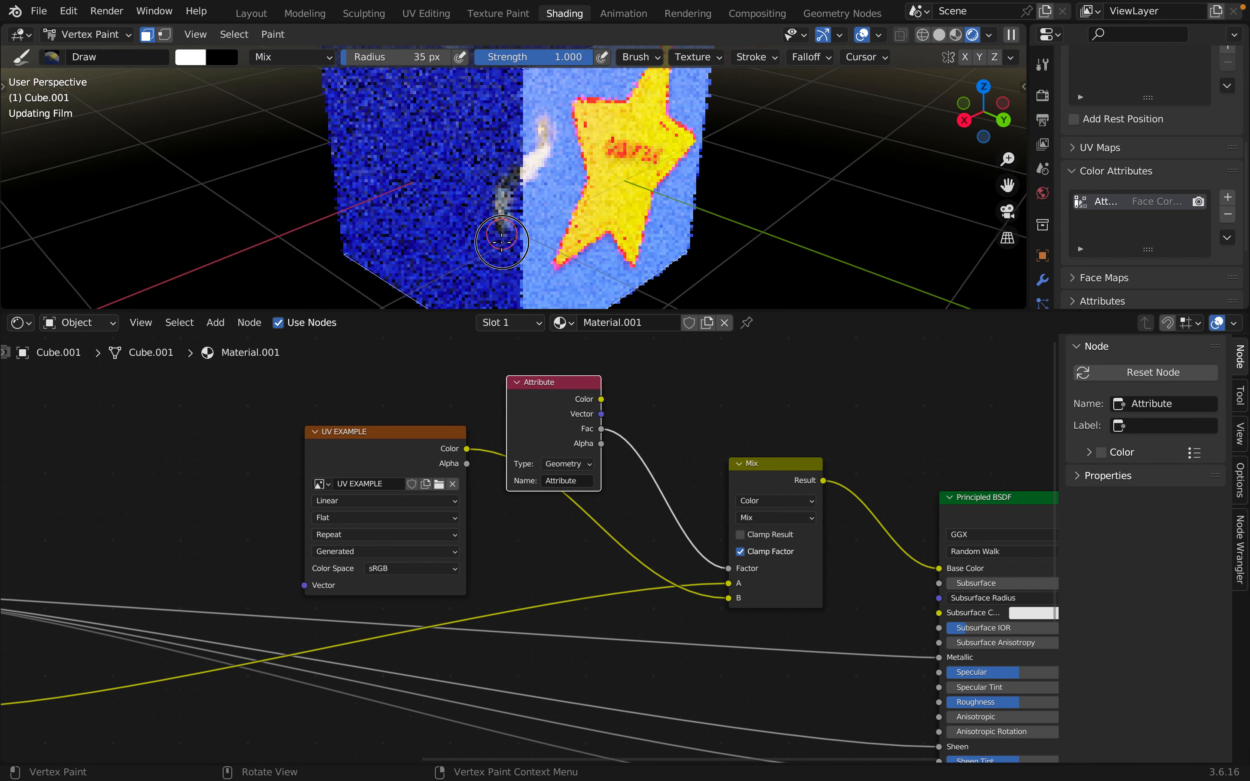
Extend the white vertex paint stroke across the plain blue side and fill a patch near its middle.
middle_click_drag(503, 245, 611, 204)
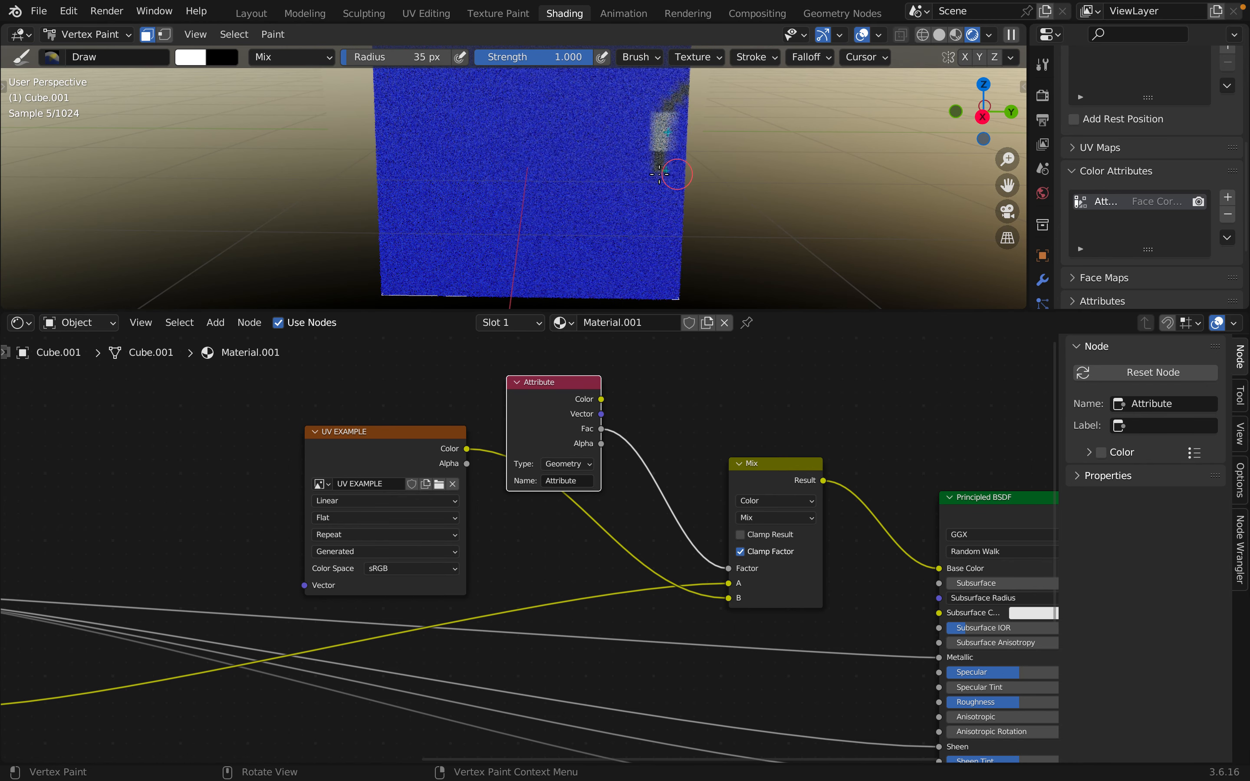
left_click_drag(652, 170, 604, 172)
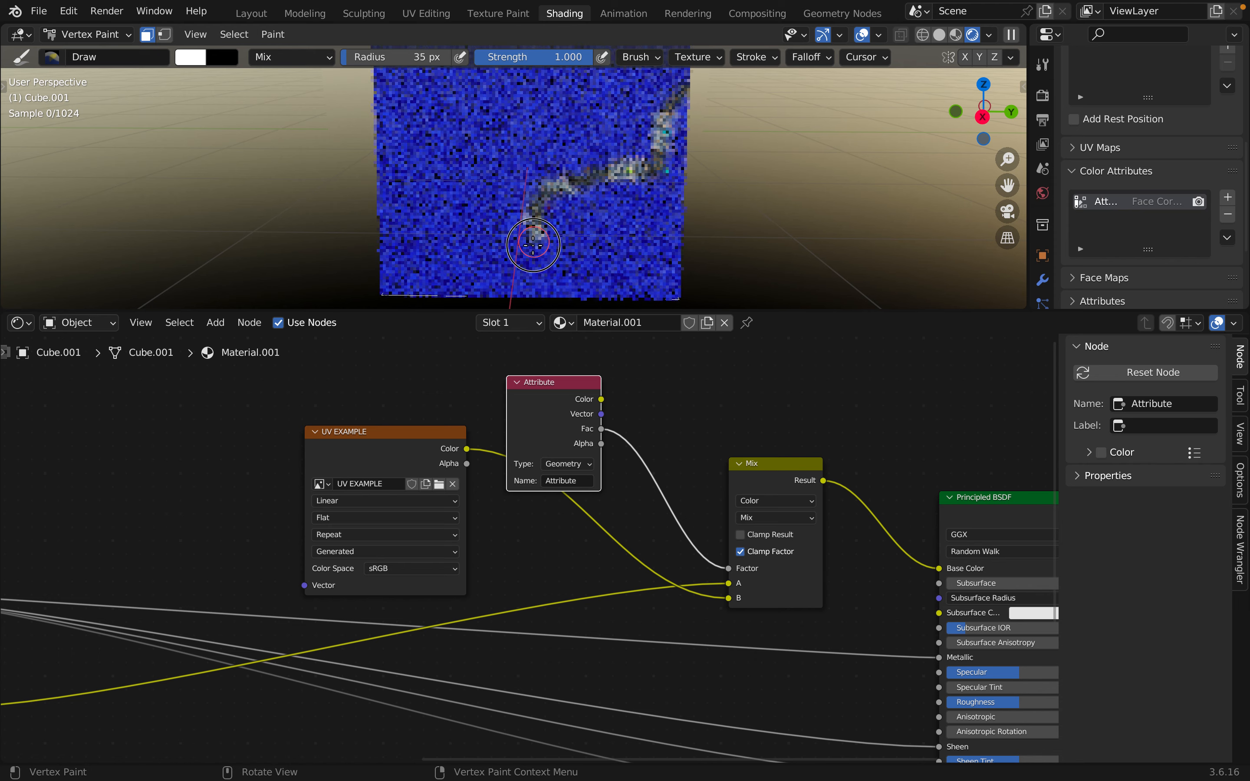
middle_click_drag(572, 223, 532, 230)
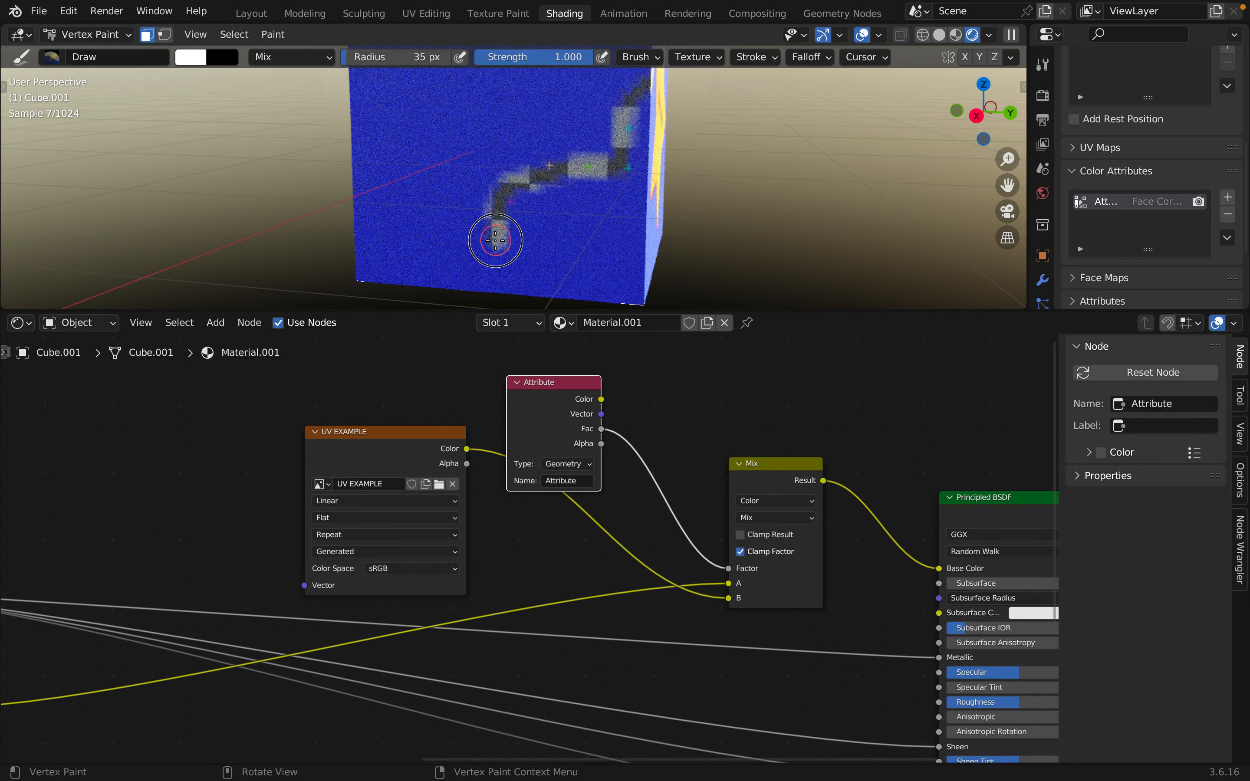
mouse_move(495, 240)
left_mouse_down()
mouse_move(569, 245)
mouse_move(595, 218)
mouse_move(586, 182)
mouse_move(554, 176)
mouse_move(523, 216)
left_mouse_up()
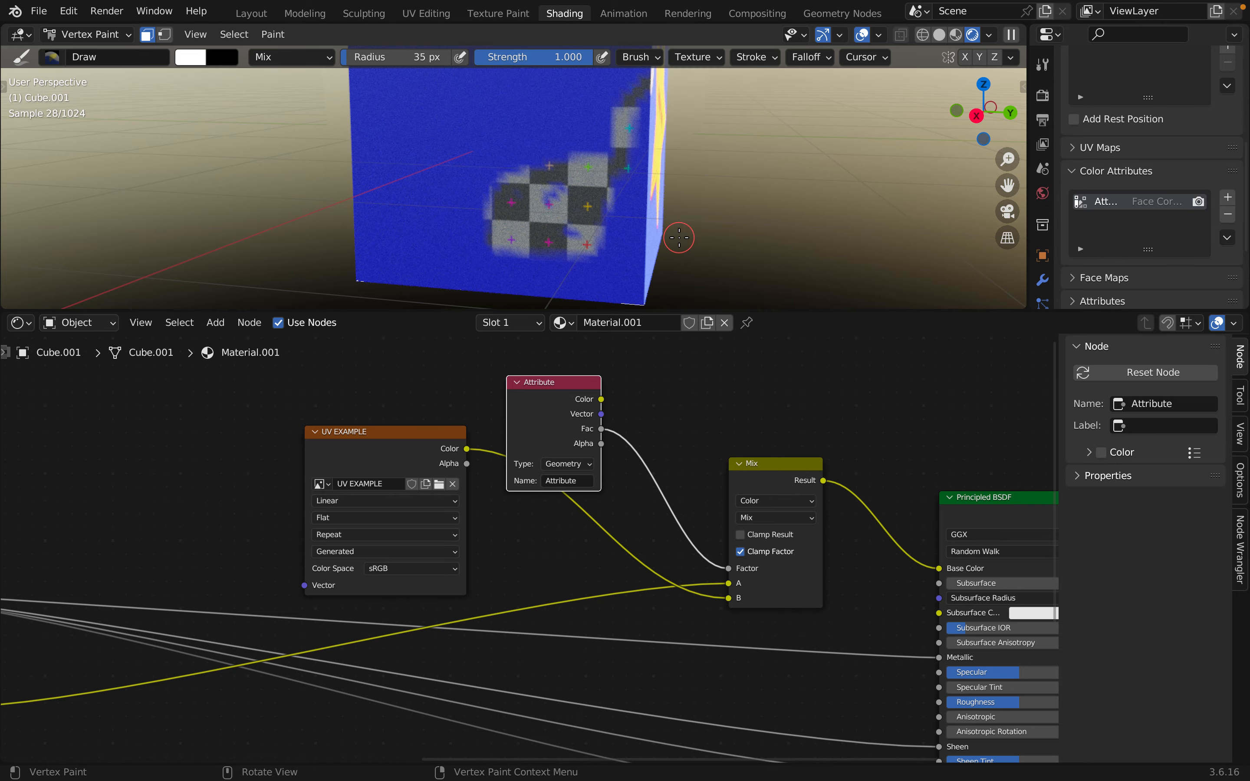
middle_click_drag(739, 211, 625, 231)
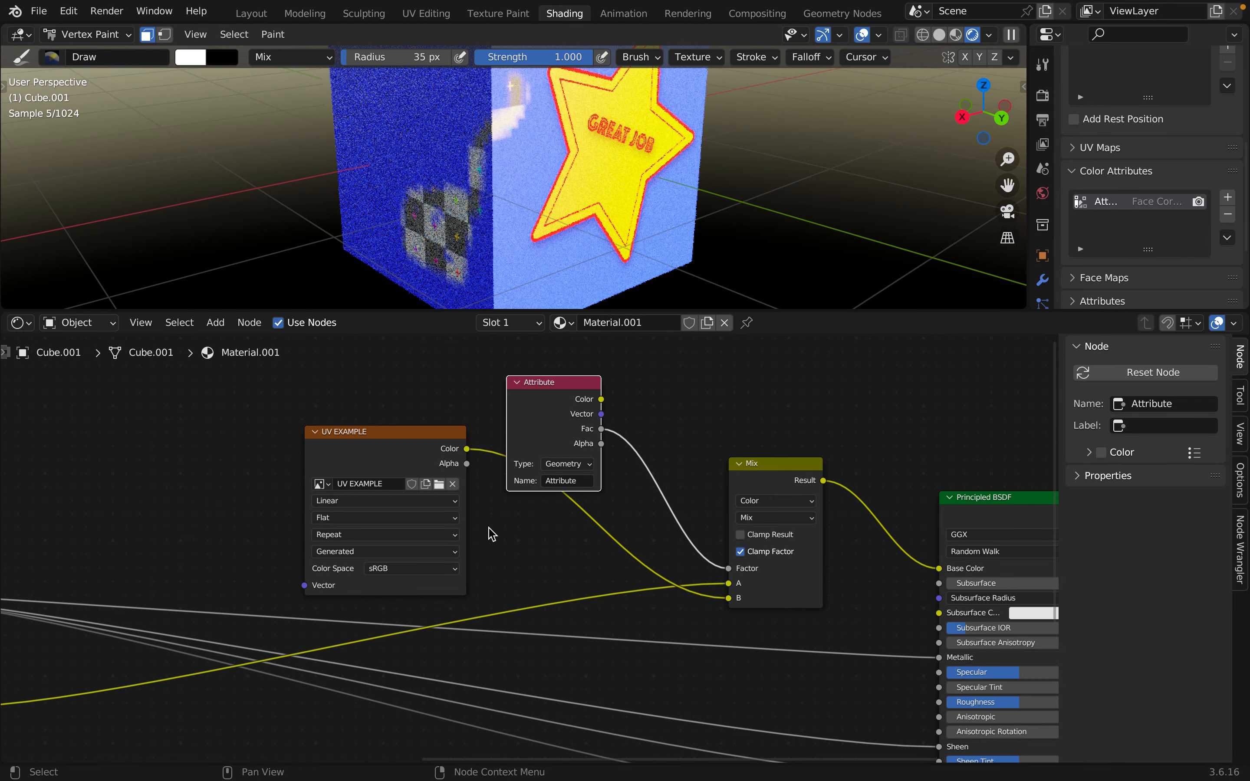
middle_click_drag(522, 557, 489, 511)
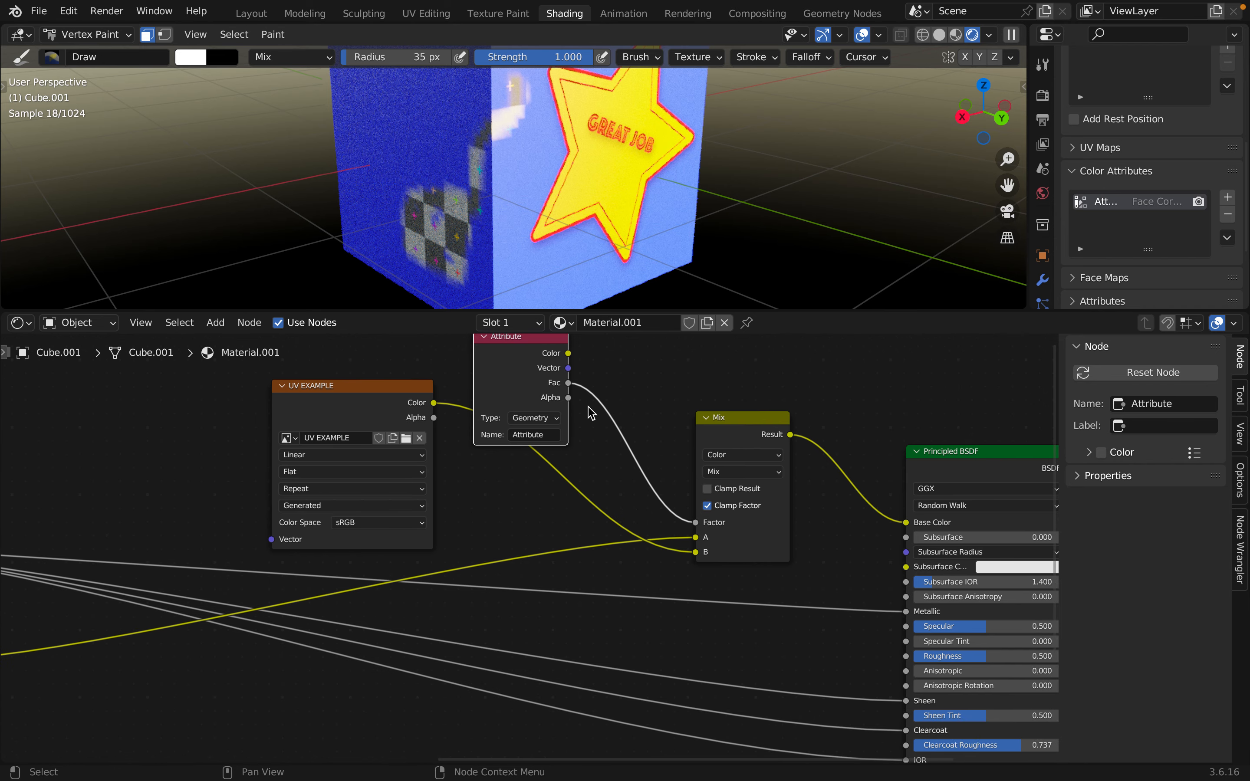
Try driving the Principled BSDF's Specular input with the Attribute node's Fac output, and remove that link again.
left_click_drag(568, 383, 908, 627)
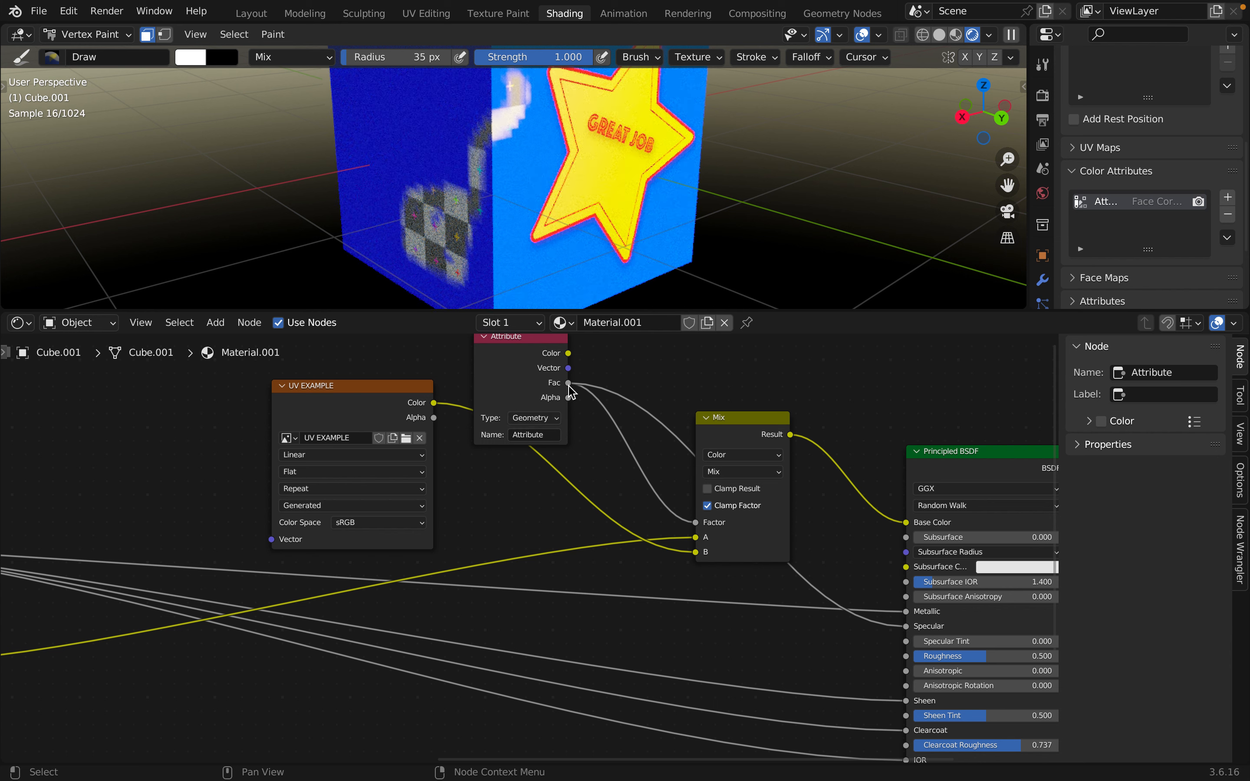
left_click_drag(568, 385, 807, 623)
middle_click_drag(584, 480, 644, 545)
scroll(614, 517, "up", 1)
middle_click_drag(668, 459, 615, 502)
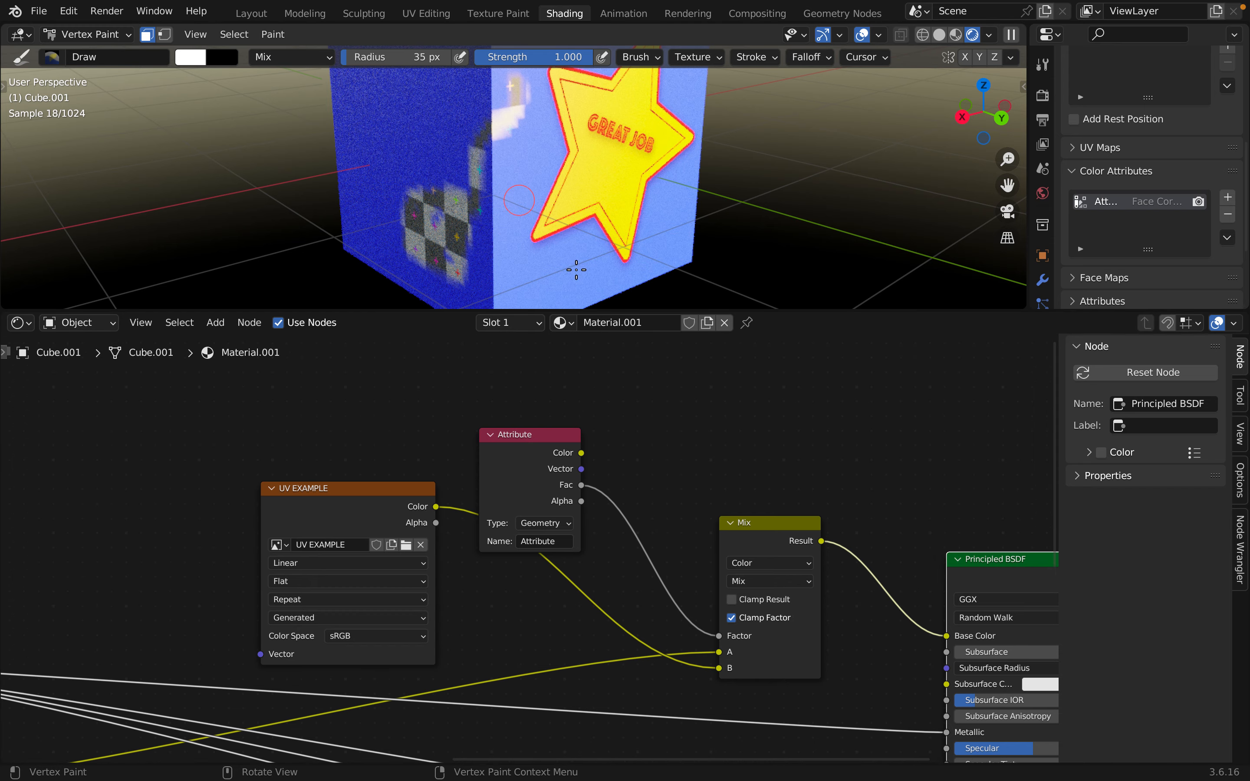
Vertex paint a curved white stroke from the star face across its other vertical edge and fill a patch on the adjoining blue side.
scroll(592, 166, "down", 4)
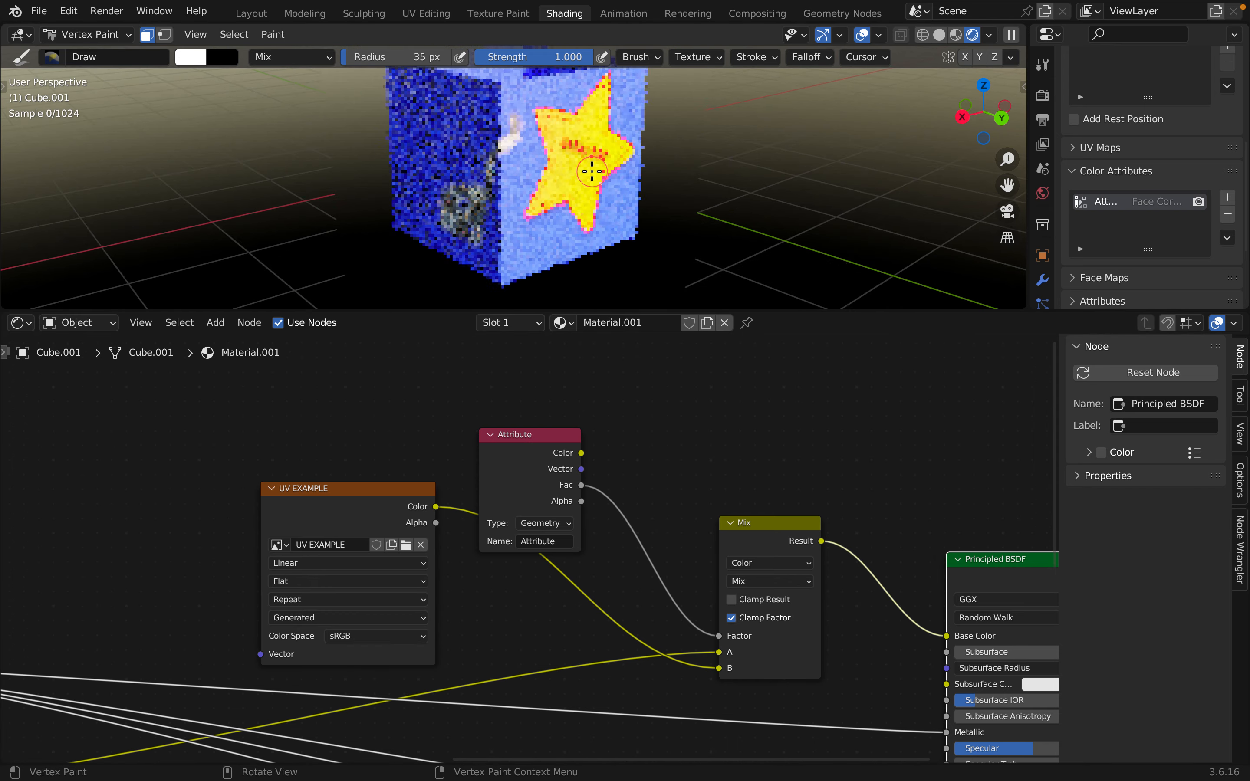
scroll(592, 172, "up", 2)
middle_click_drag(678, 250, 497, 242)
mouse_move(494, 102)
left_mouse_down()
mouse_move(511, 139)
mouse_move(550, 148)
mouse_move(547, 214)
mouse_move(506, 244)
mouse_move(549, 227)
left_mouse_up()
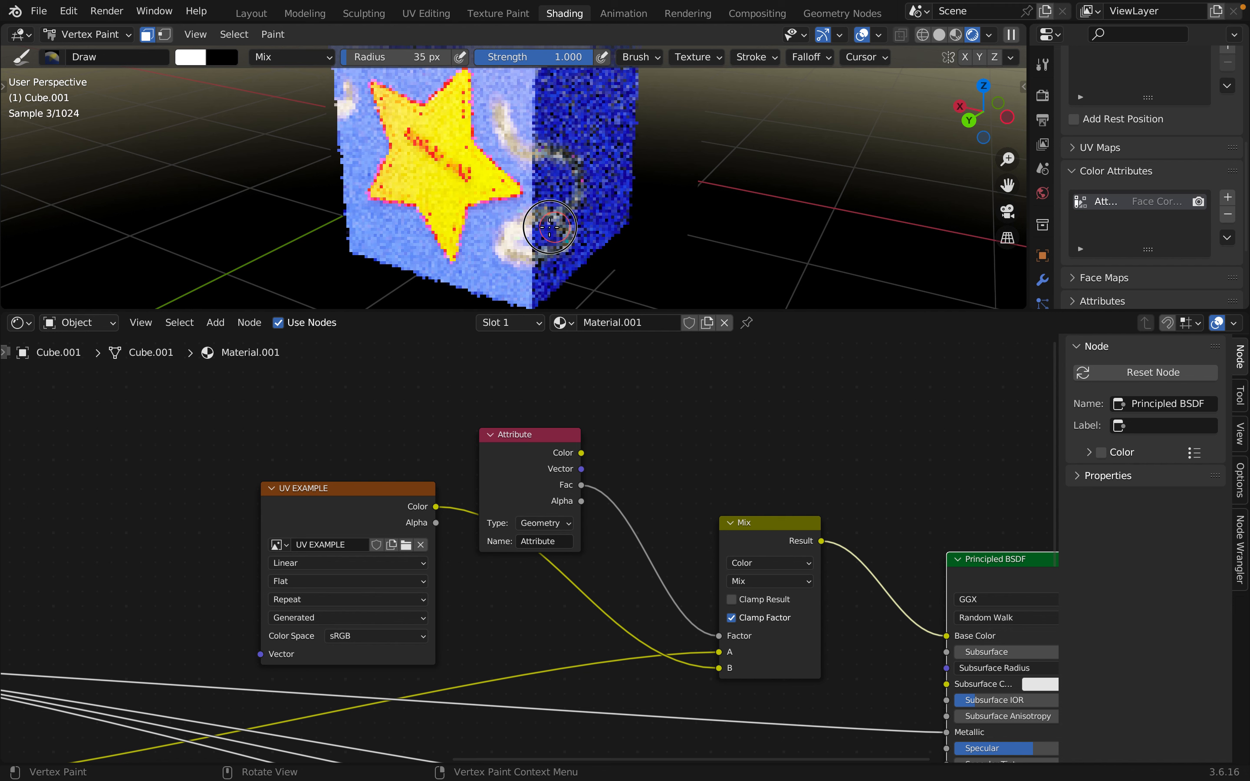
middle_click_drag(528, 239, 481, 165)
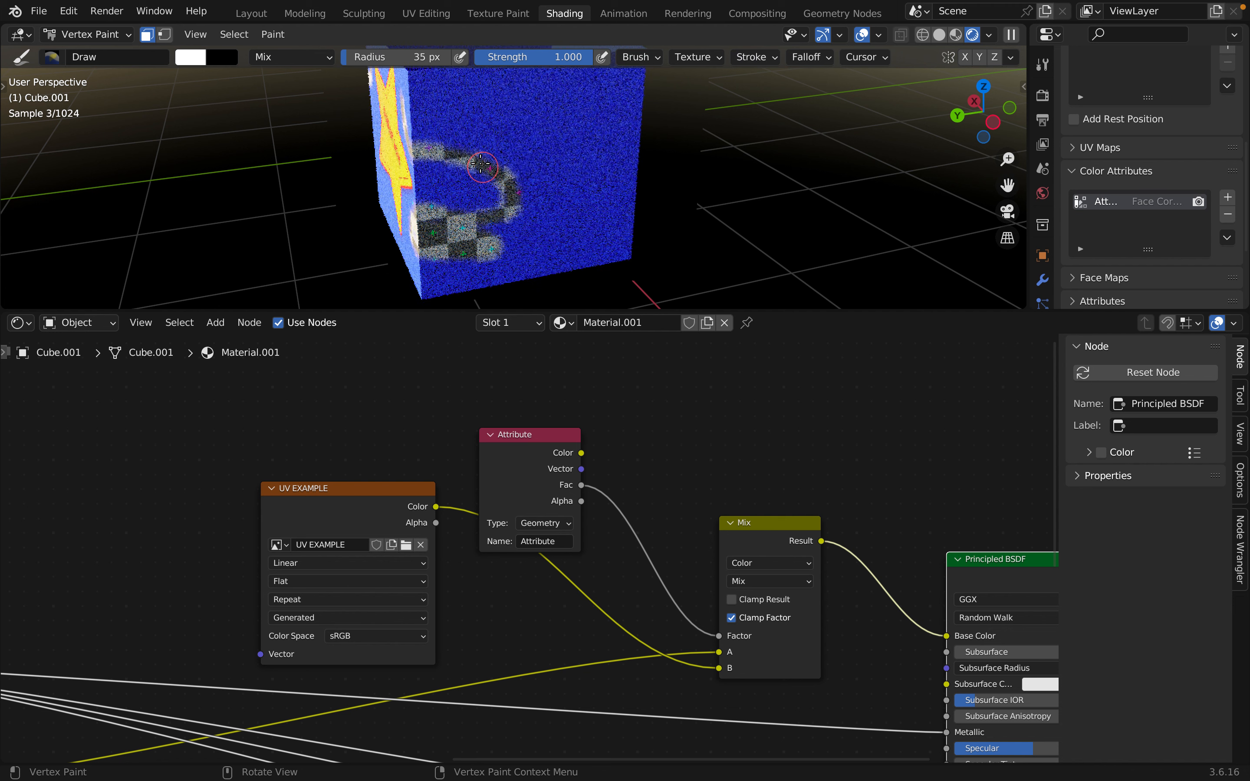
left_click_drag(501, 225, 488, 228)
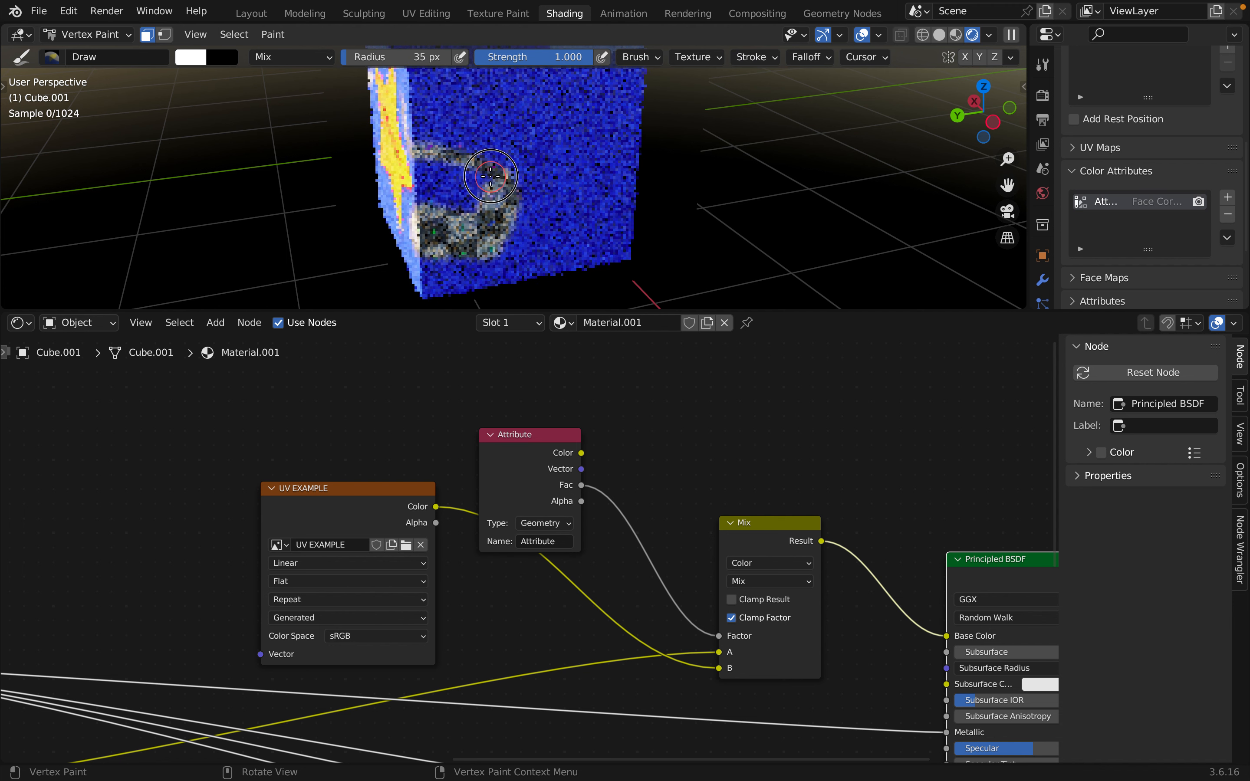
scroll(459, 174, "down", 2)
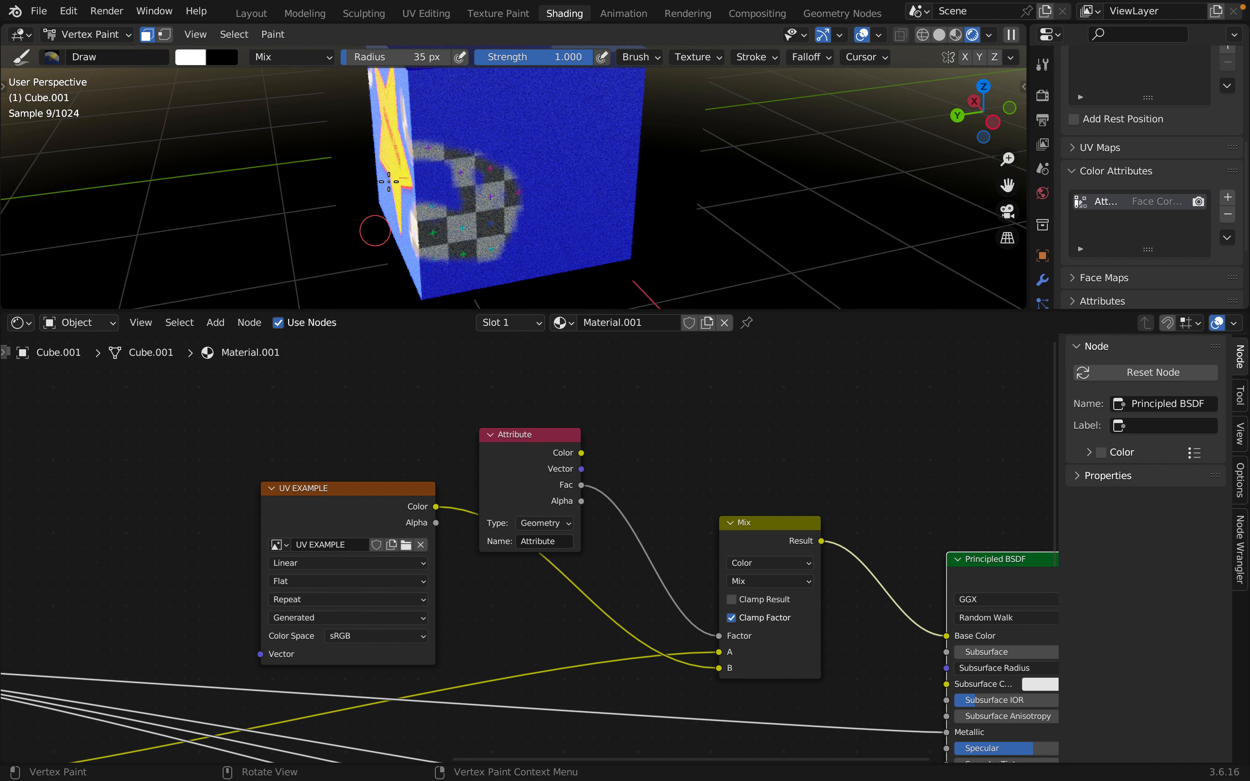
Try painting a white stroke from the lower edge of the star face up over the star's lower point, and undo it.
scroll(405, 177, "down", 4)
scroll(413, 176, "up", 4)
middle_click_drag(429, 178, 478, 170)
middle_click_drag(235, 472, 956, 386)
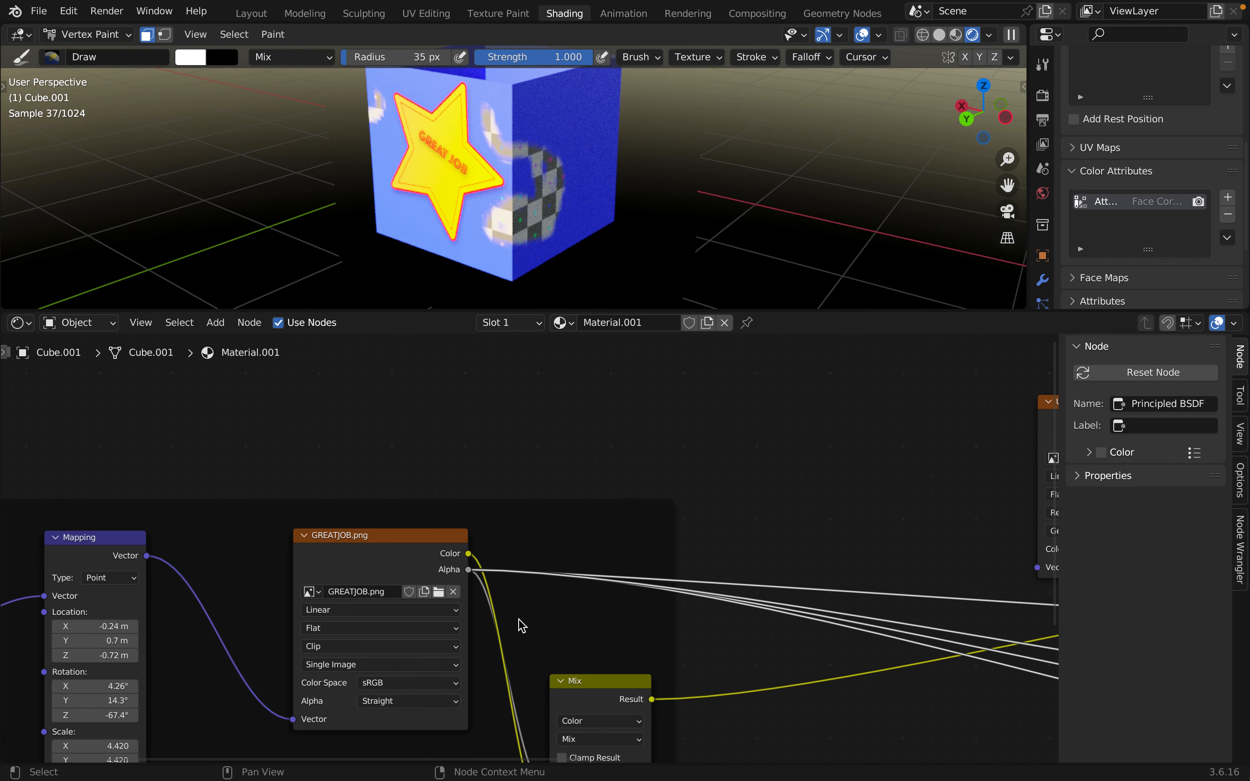
middle_click_drag(449, 245, 538, 255)
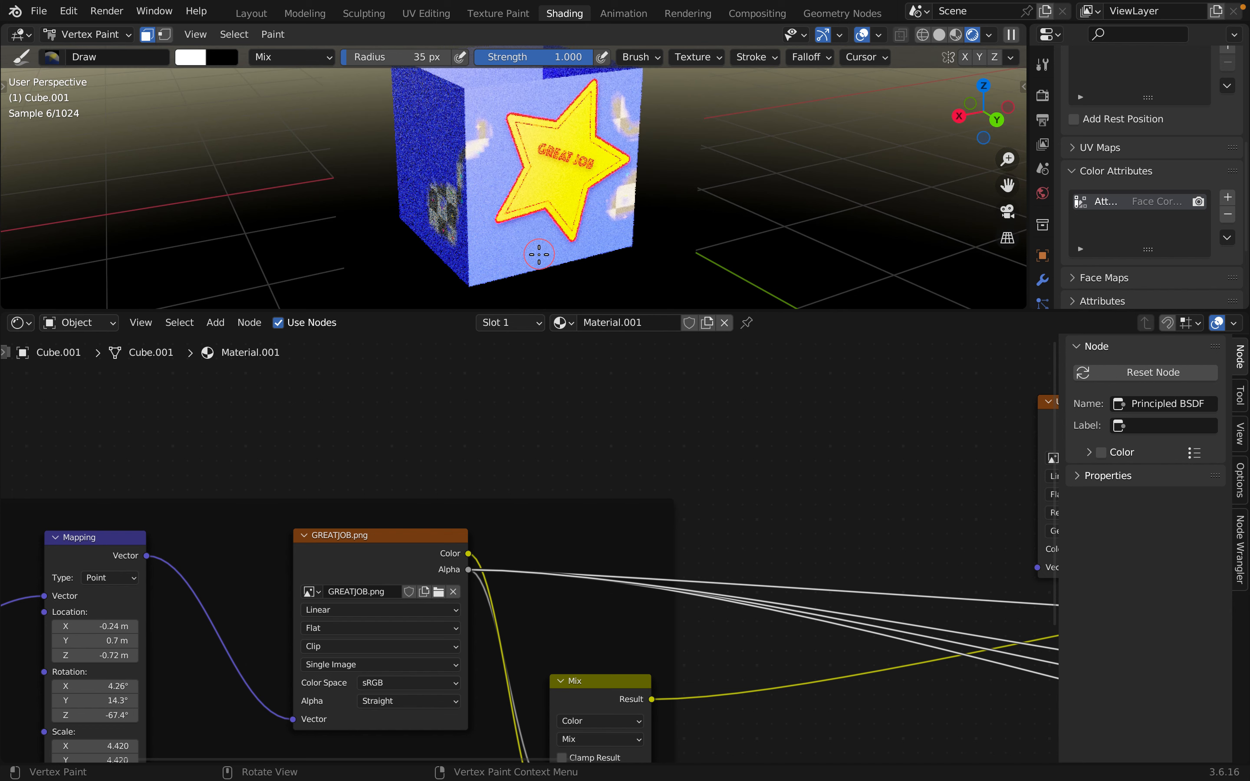
left_click_drag(538, 251, 528, 207)
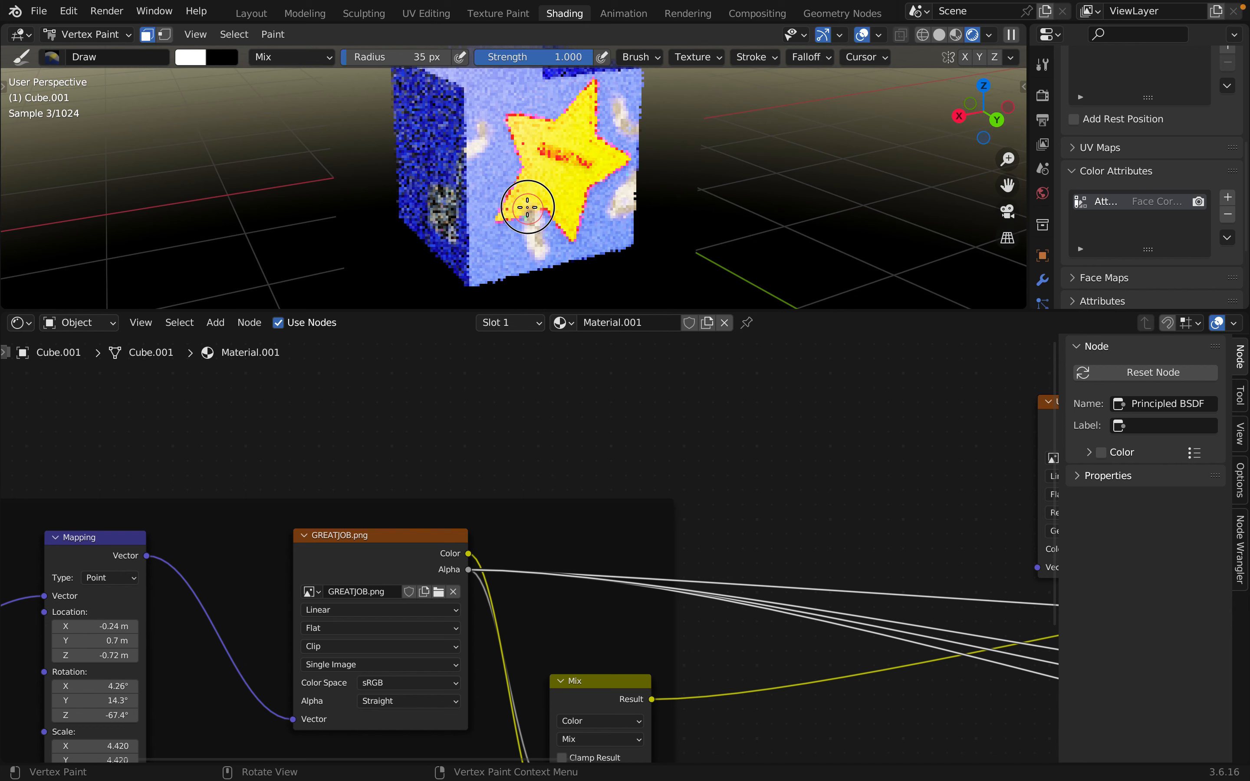
left_click(543, 241)
scroll(543, 241, "up", 3)
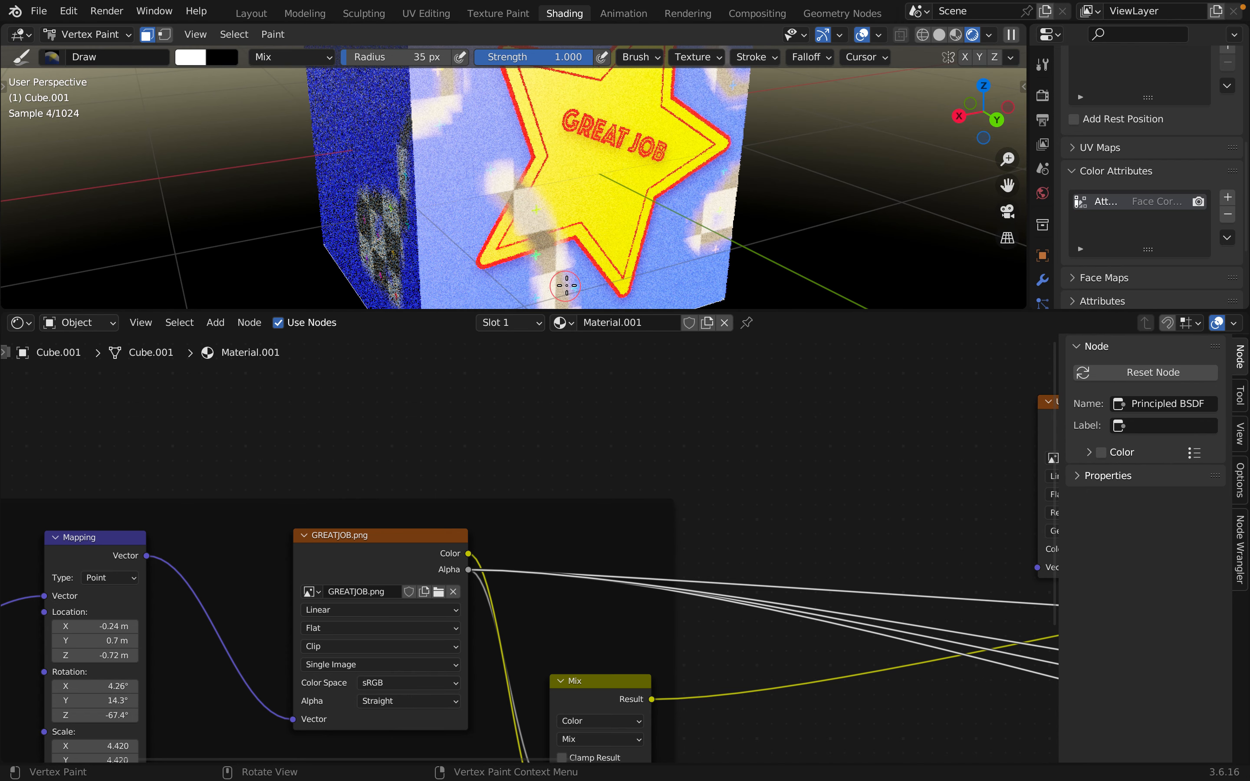
middle_click_drag(769, 478, 27, 442)
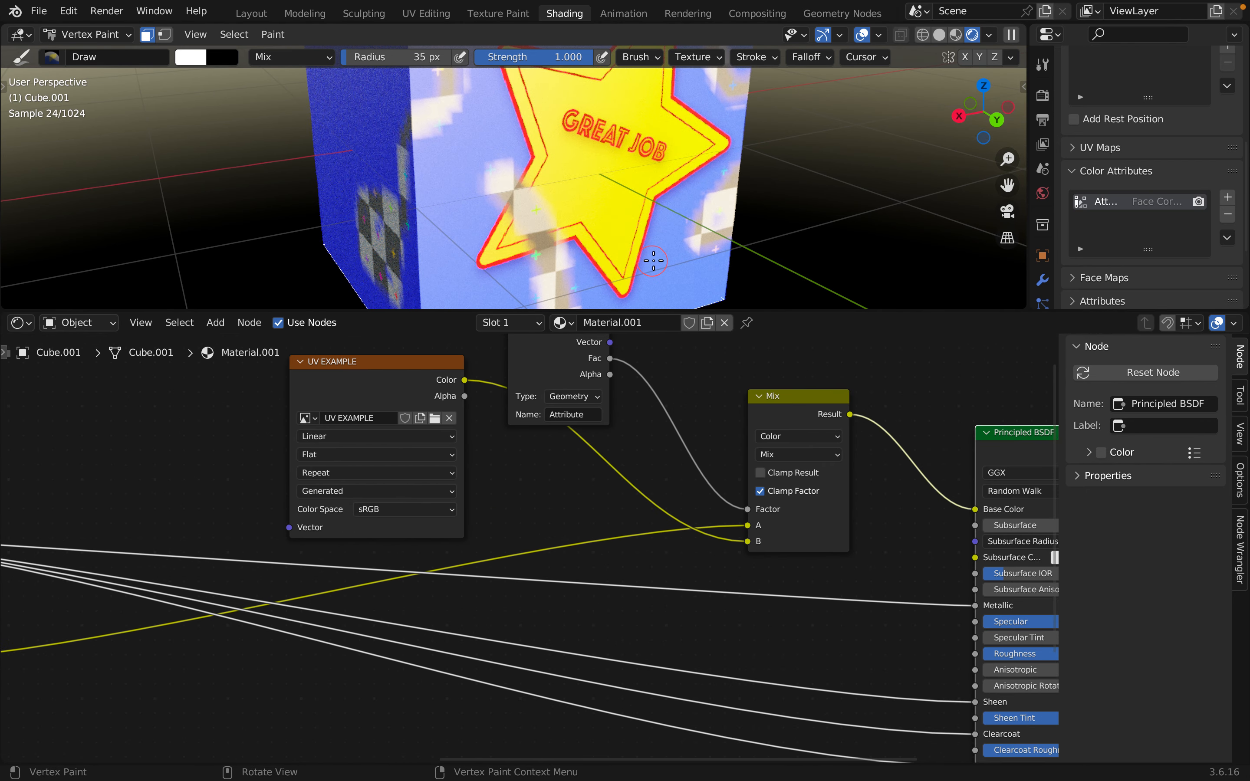
key("ctrl+z")
Extend the white vertex paint patch across the adjoining blue side toward its far edge and fill the gaps between the strokes.
middle_click_drag(637, 211, 582, 215)
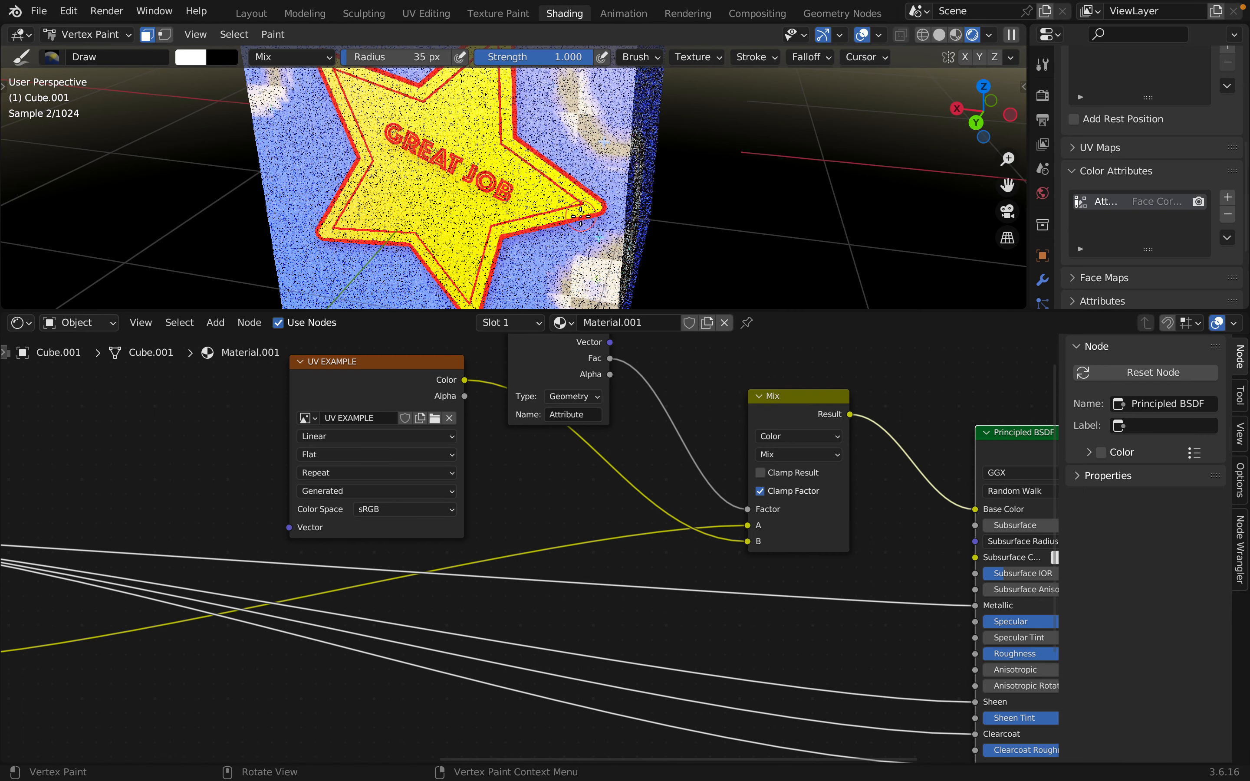
scroll(582, 214, "down", 7)
scroll(582, 215, "up", 1)
mouse_move(598, 219)
middle_mouse_down()
mouse_move(413, 189)
mouse_move(524, 216)
mouse_move(434, 212)
middle_mouse_up()
scroll(524, 216, "up", 6)
mouse_move(446, 170)
left_mouse_down()
mouse_move(627, 137)
mouse_move(532, 211)
left_mouse_up()
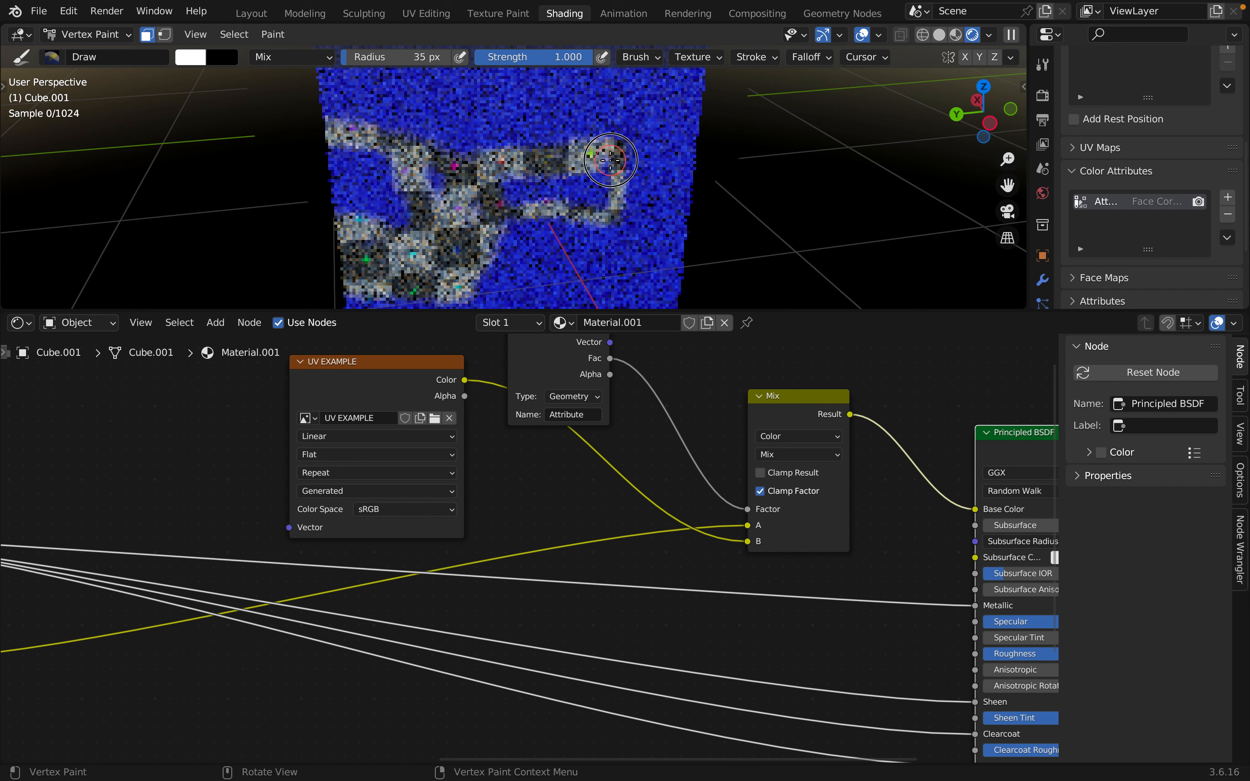
left_click_drag(611, 160, 532, 194)
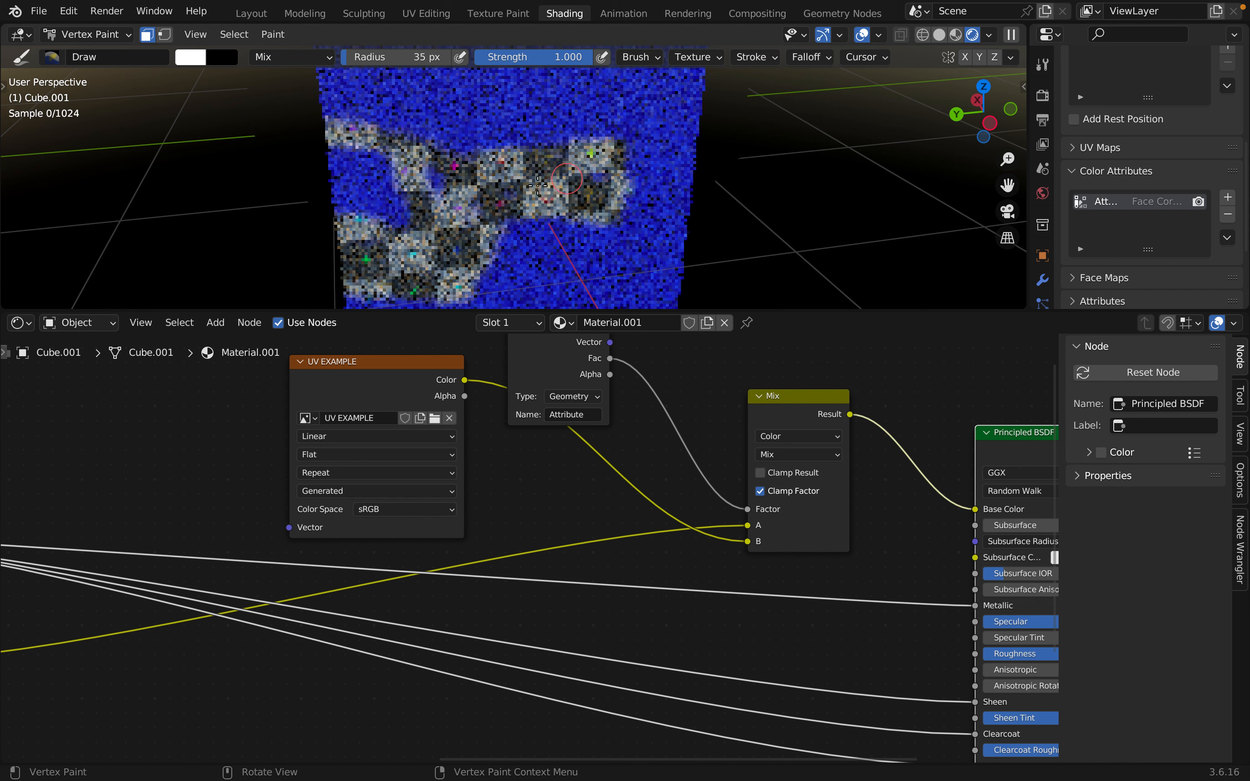
middle_click_drag(539, 184, 557, 208)
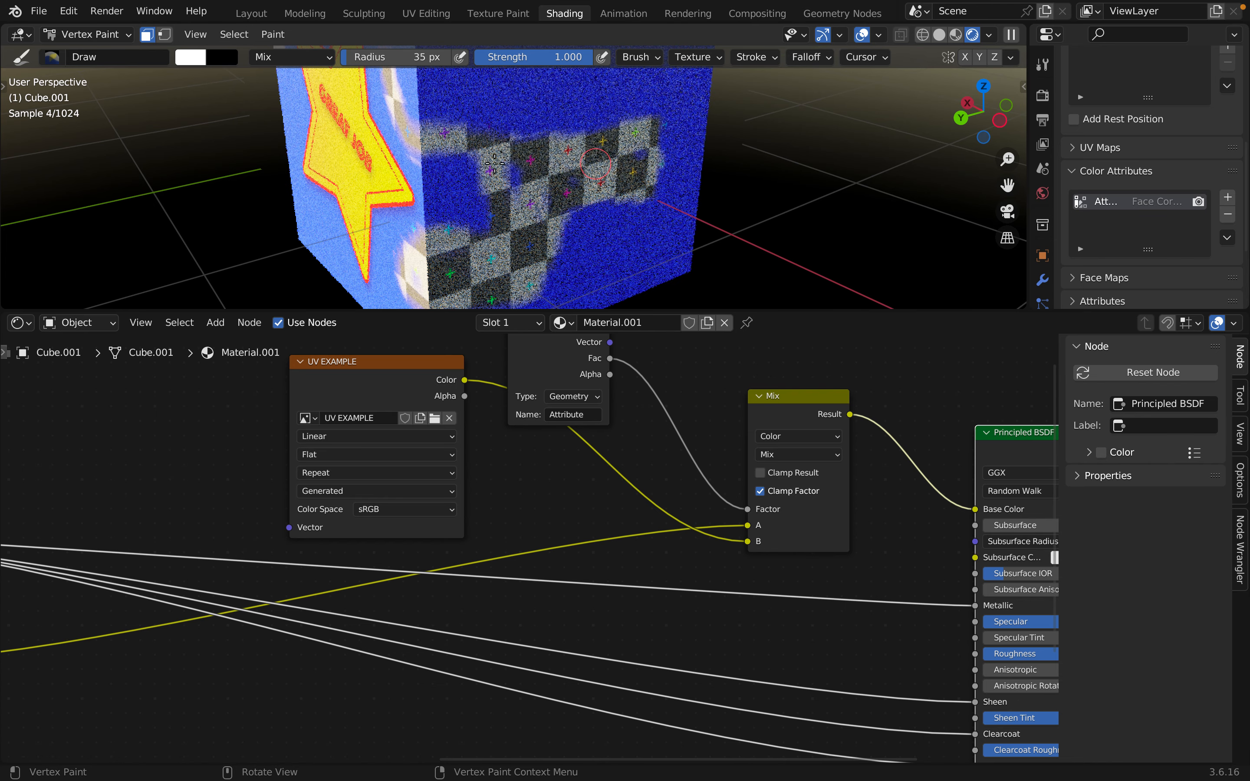
left_click(517, 169)
mouse_move(569, 144)
middle_mouse_down()
mouse_move(643, 150)
mouse_move(499, 138)
middle_mouse_up()
scroll(614, 151, "down", 5)
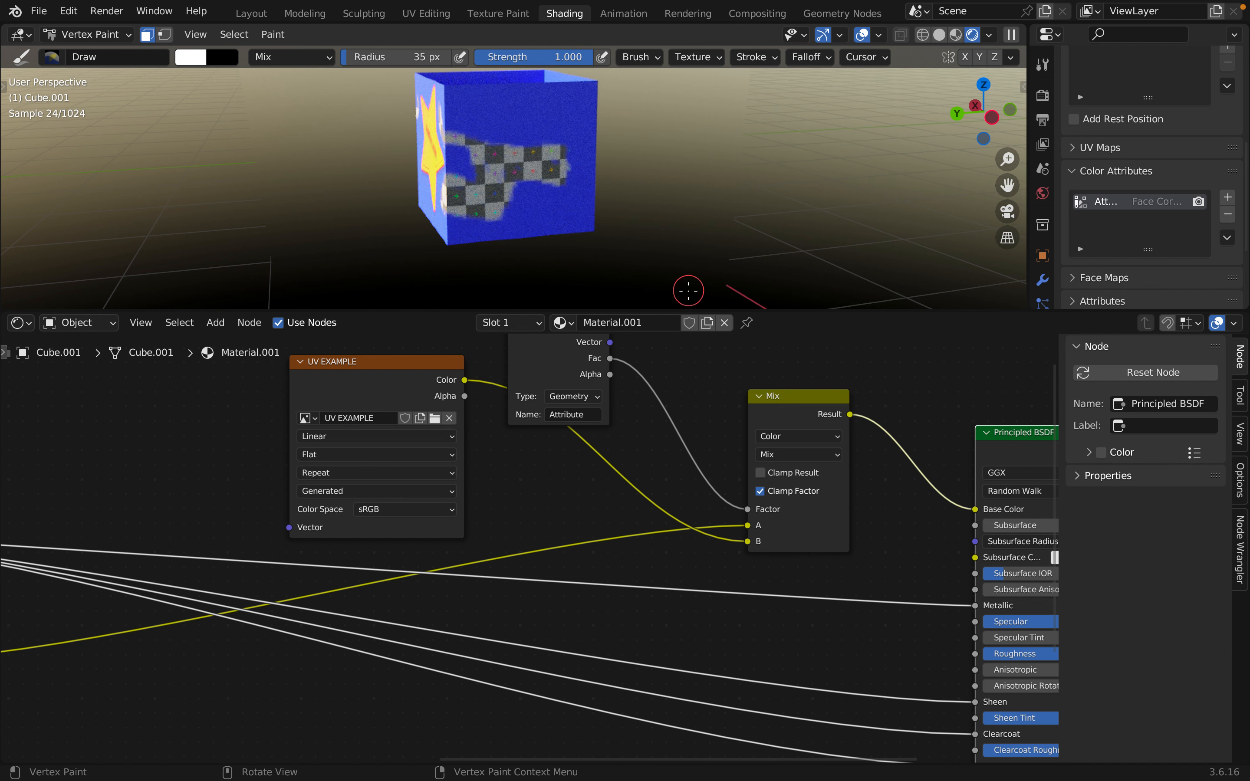
Group the UV EXAMPLE texture, the Attribute node and the Mix node they feed into a new frame.
scroll(706, 496, "up", 2)
scroll(693, 504, "down", 4)
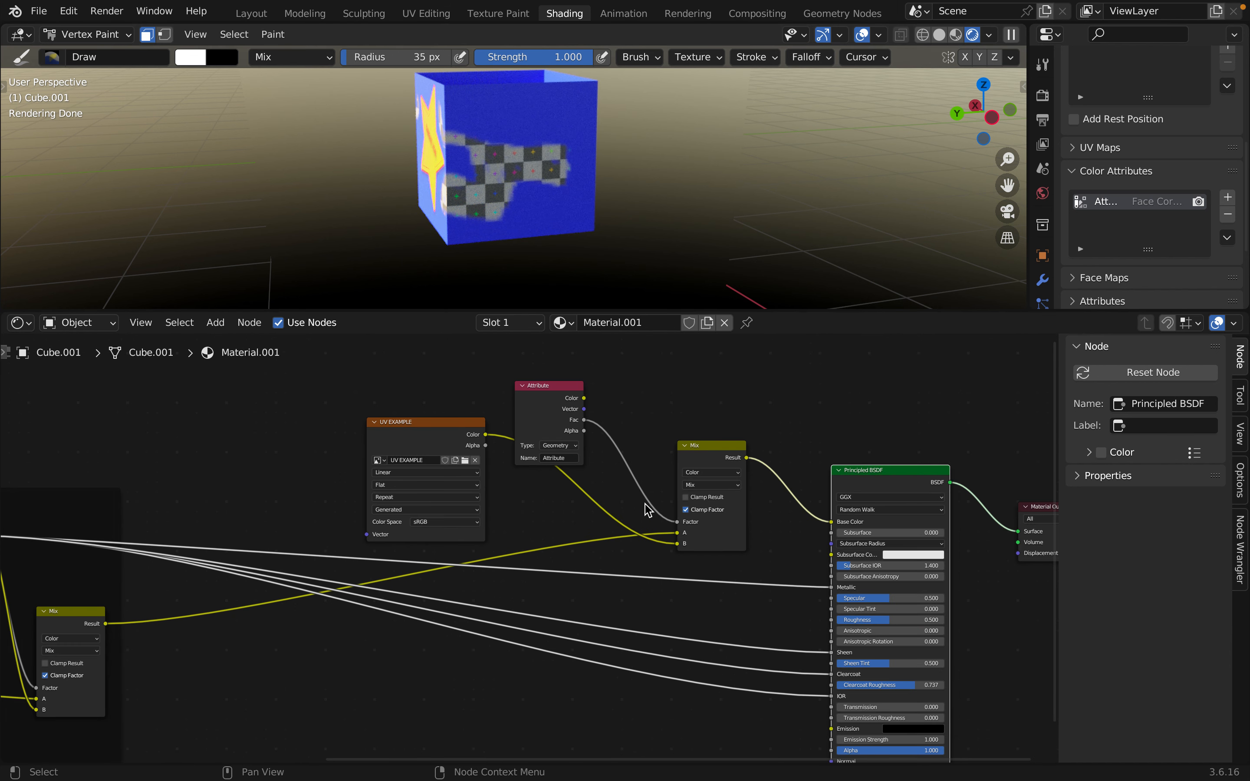
left_click_drag(362, 374, 755, 552)
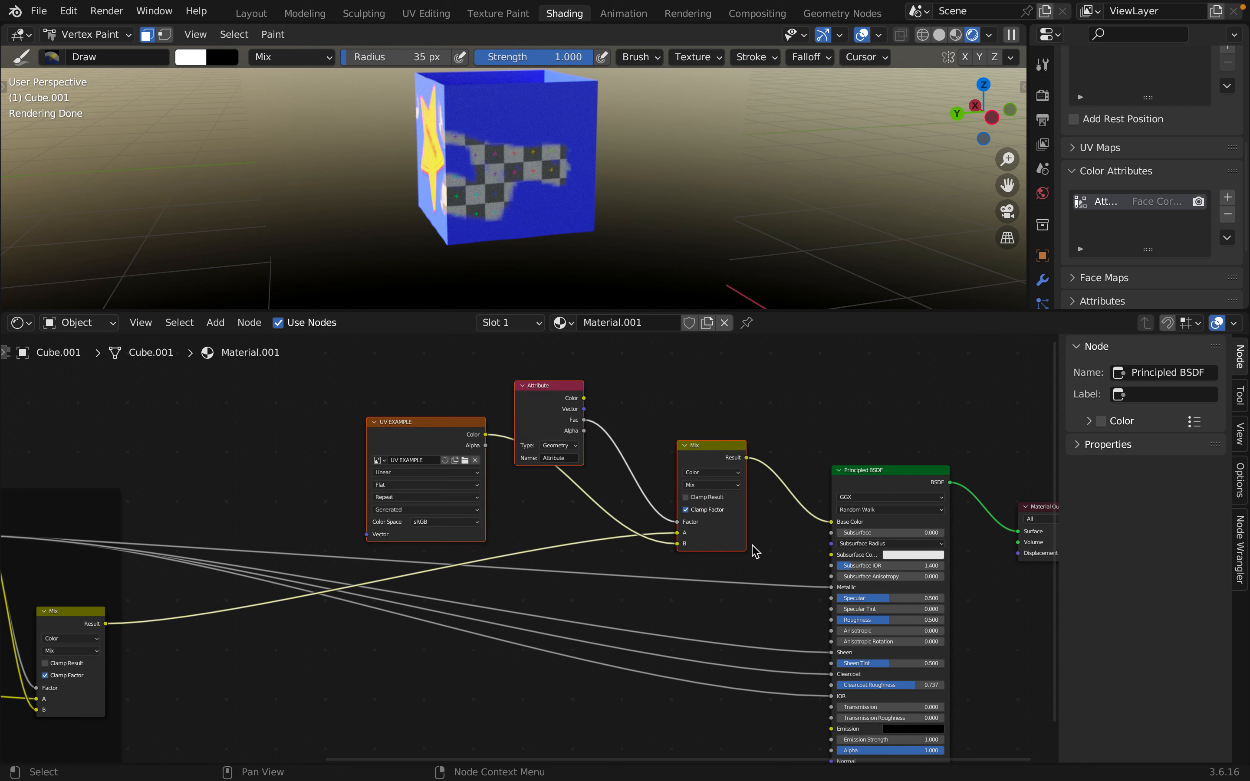
key("ctrl+j")
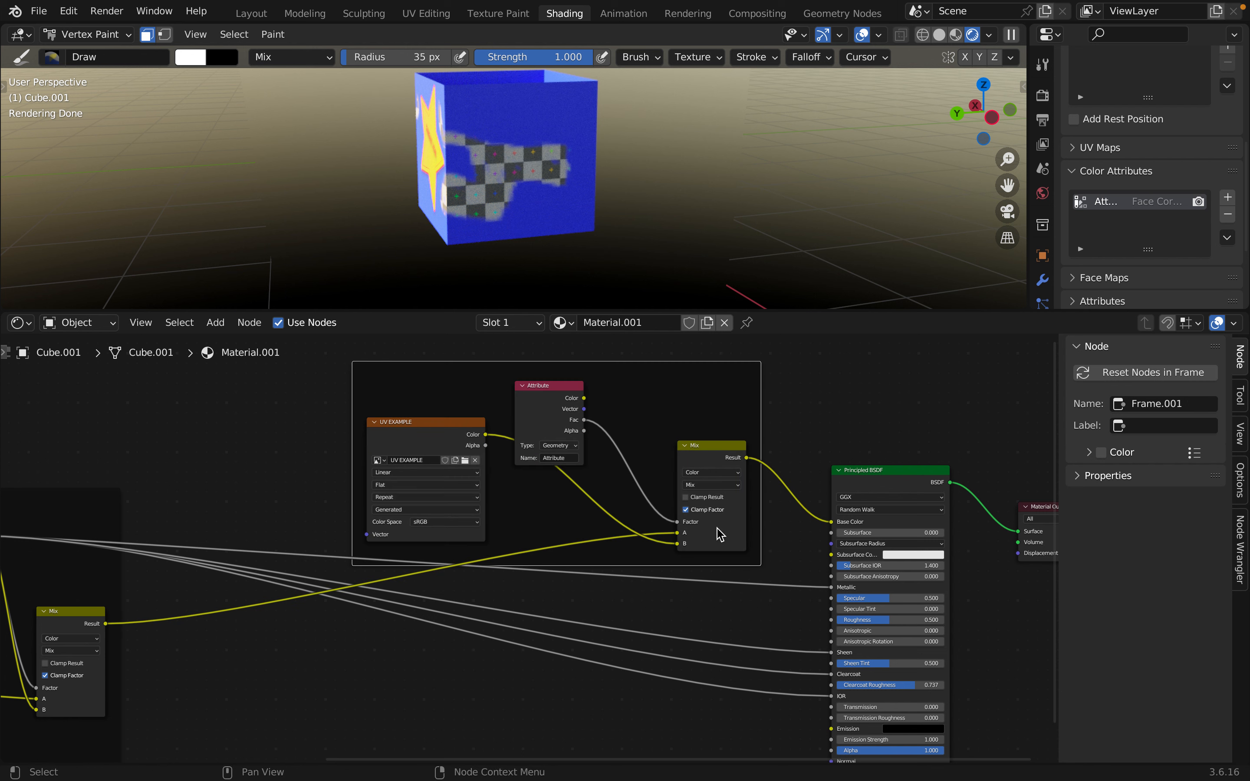
Move the new frame upward in the node graph, clear of the links running to the Principled BSDF.
scroll(759, 467, "down", 4)
middle_click_drag(647, 418, 689, 545)
left_click_drag(688, 542, 674, 456)
middle_click_drag(813, 512, 921, 537)
middle_click_drag(332, 445, 374, 707)
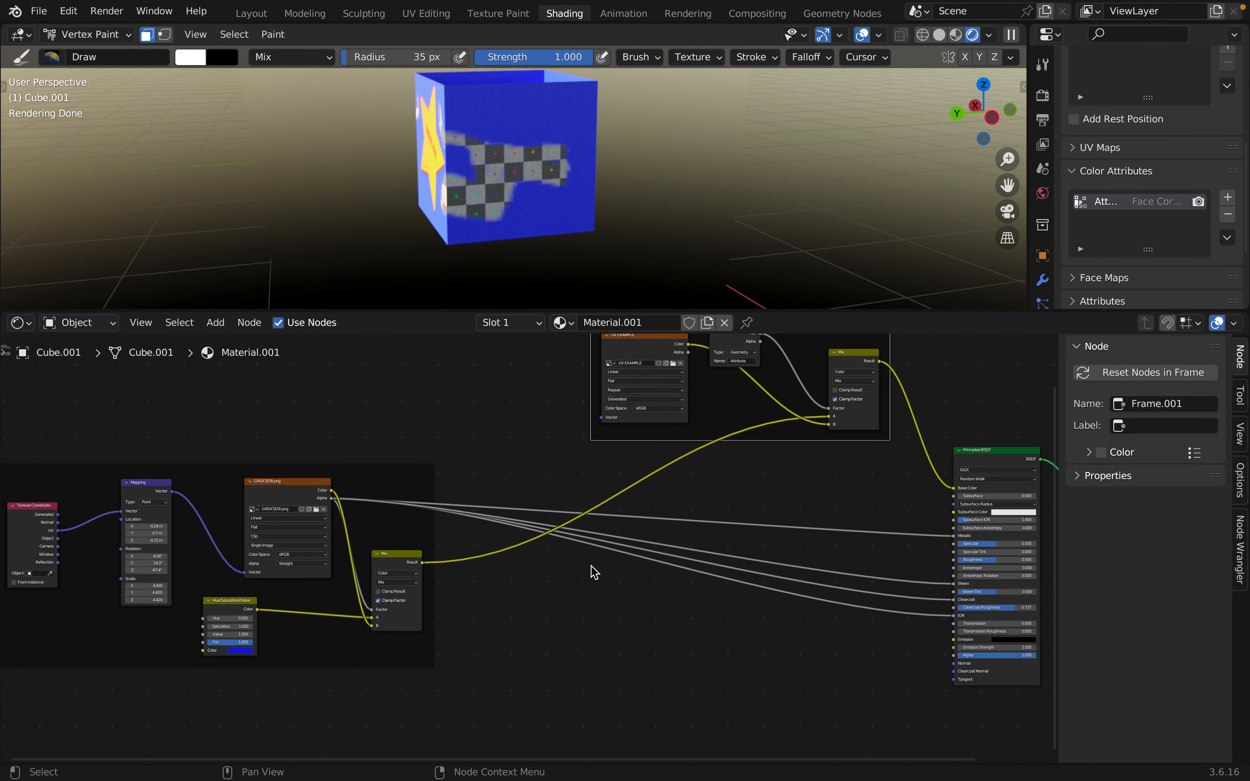
Turn the star face toward the viewer and enlarge the 3D viewport at the expense of the node editor.
middle_click_drag(704, 257, 653, 217)
middle_click_drag(538, 198, 413, 201)
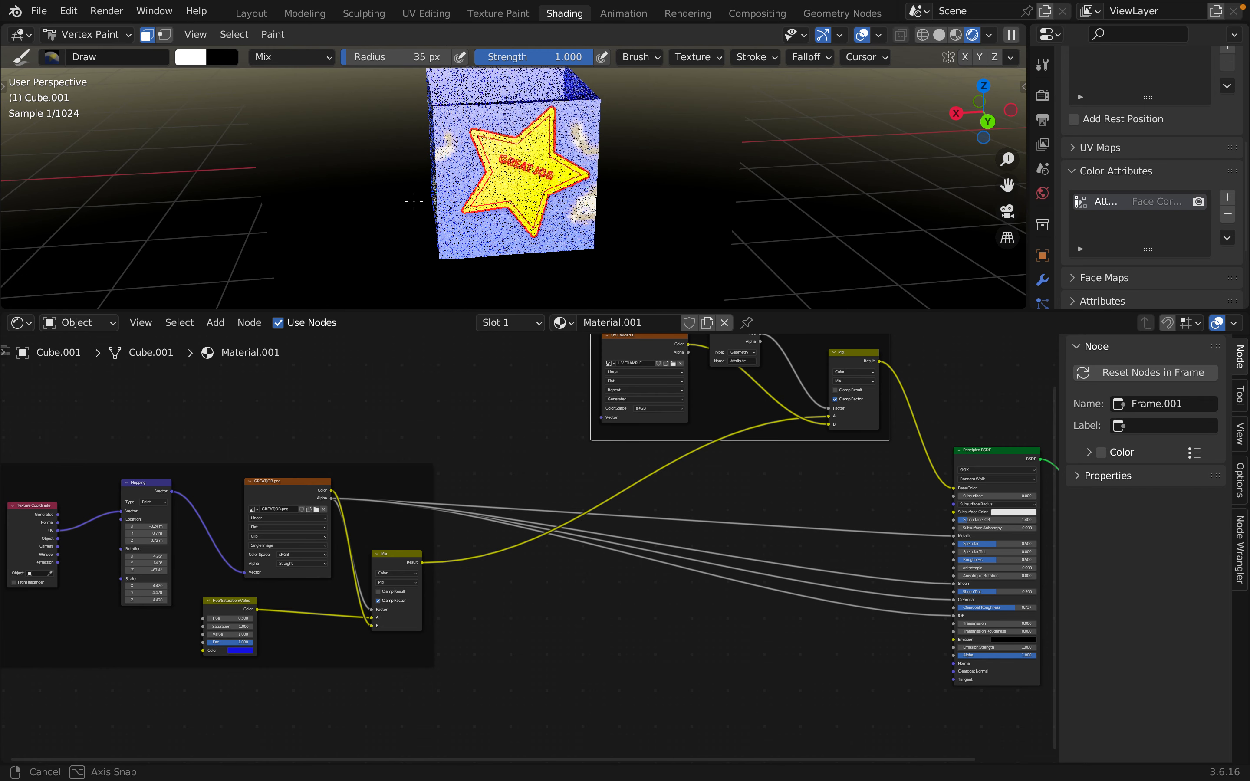
left_click_drag(785, 311, 823, 455)
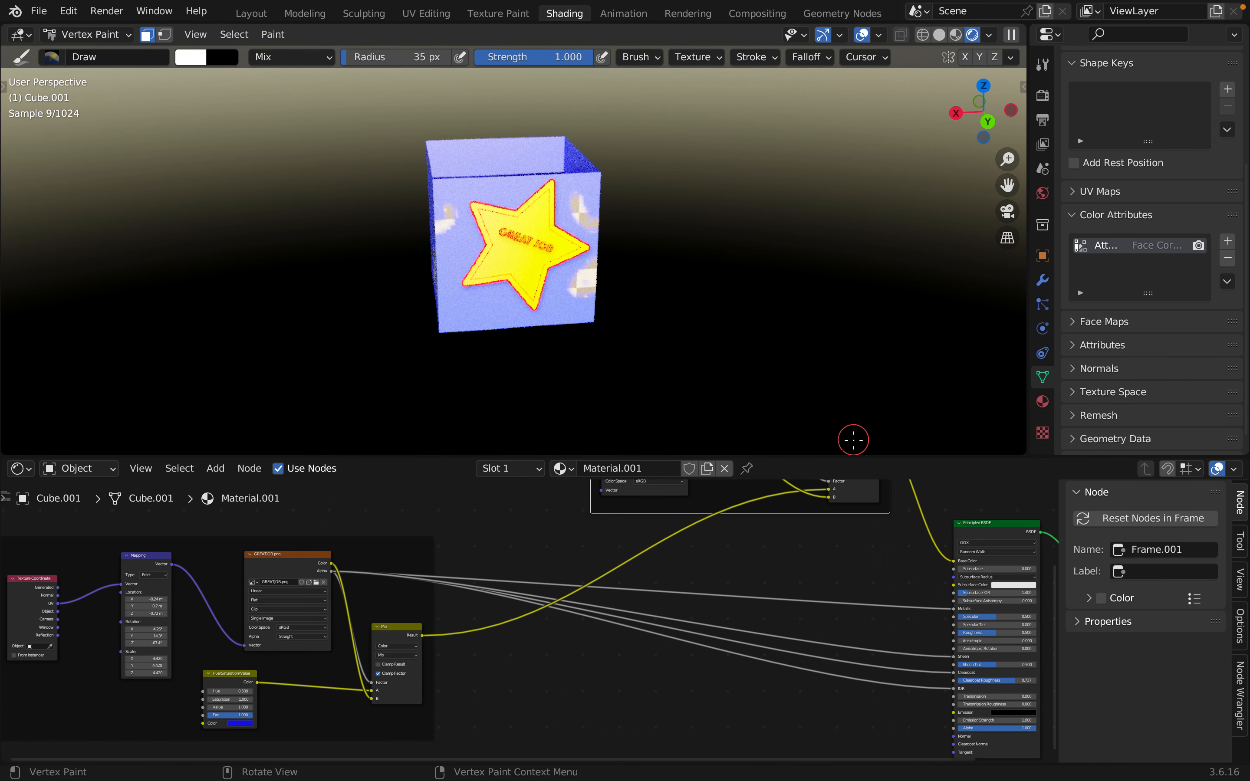